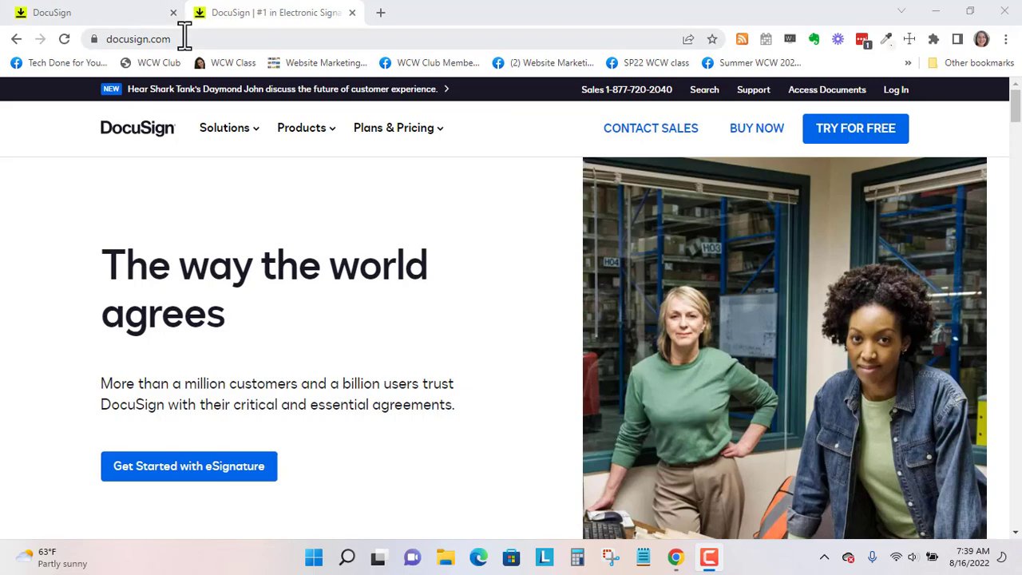
- Log in to the DocuSign account to reach the eSignature home dashboard
left_click(898, 91)
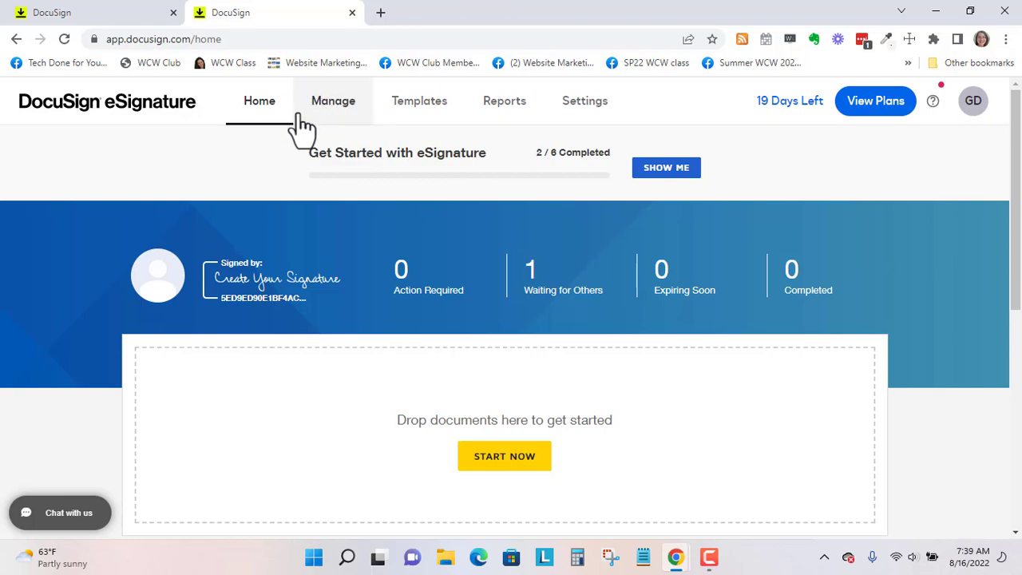
- Start a new envelope by uploading Blank Template Contract TechDoneForYou from Downloads
scroll(503, 240, "down", 1)
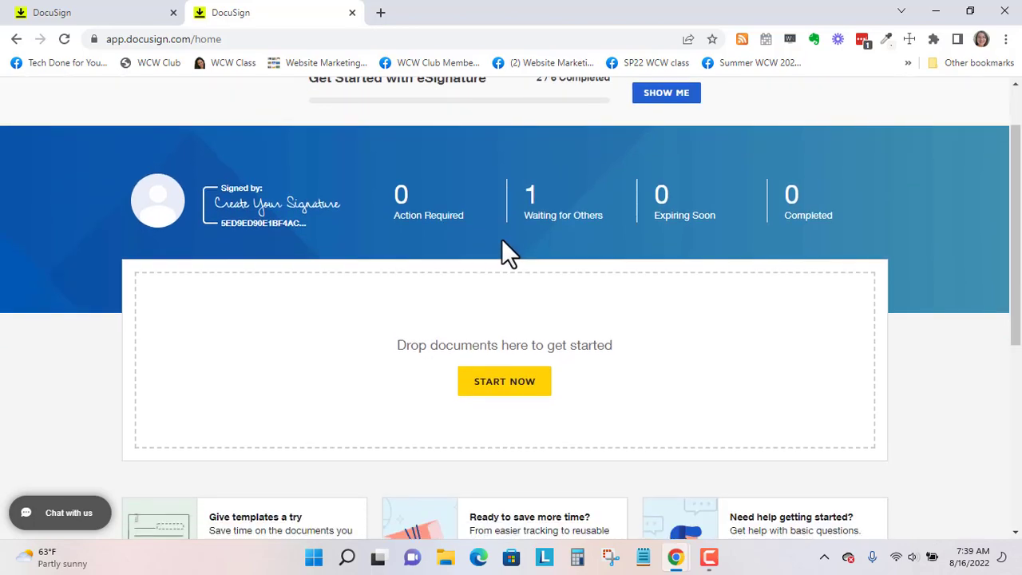
left_click(524, 403)
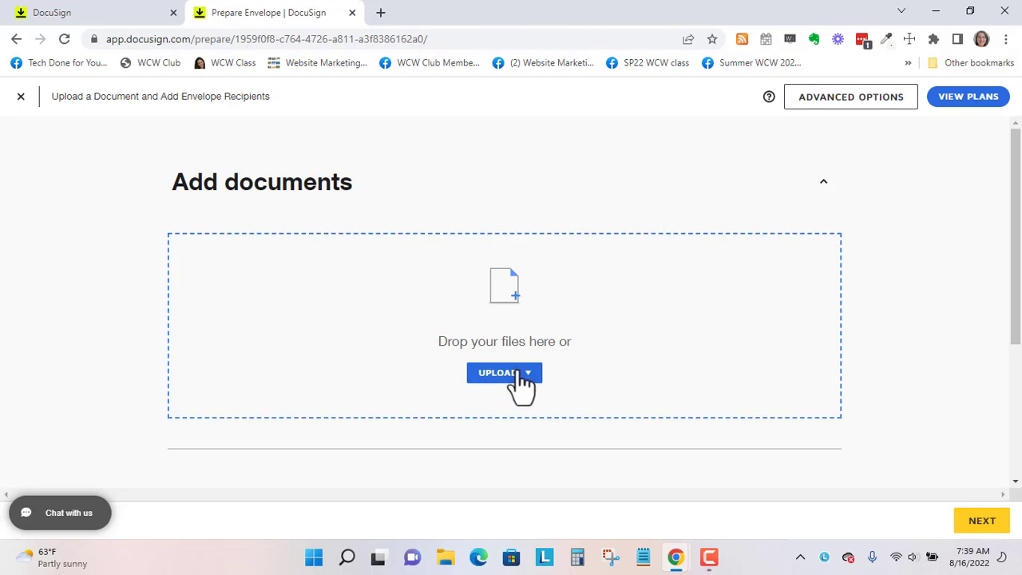
left_click(511, 314)
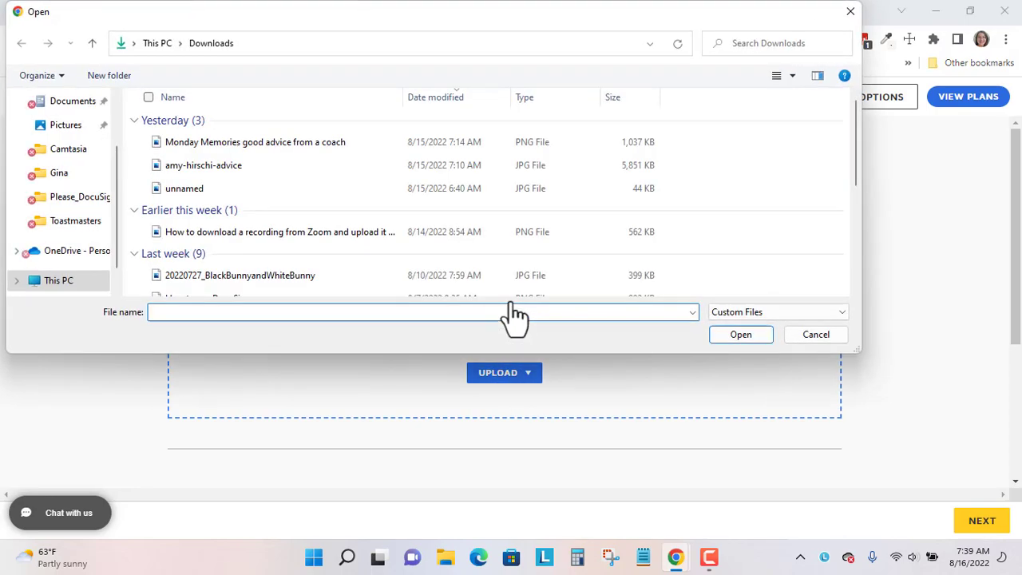
scroll(347, 191, "down", 5)
left_click(284, 285)
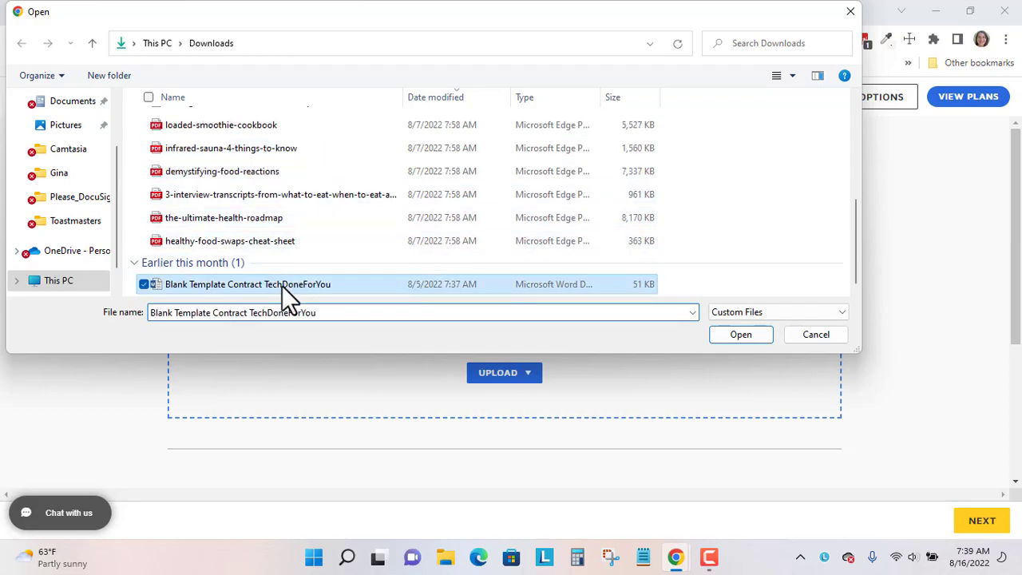
left_click(741, 333)
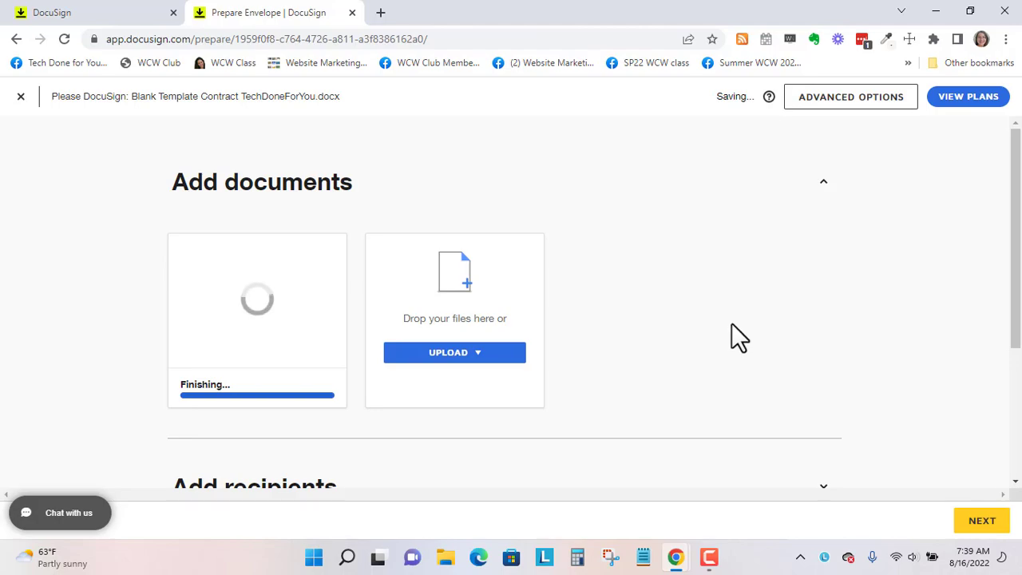
- Preview all five pages of the uploaded contract, then close the preview
scroll(726, 312, "down", 1)
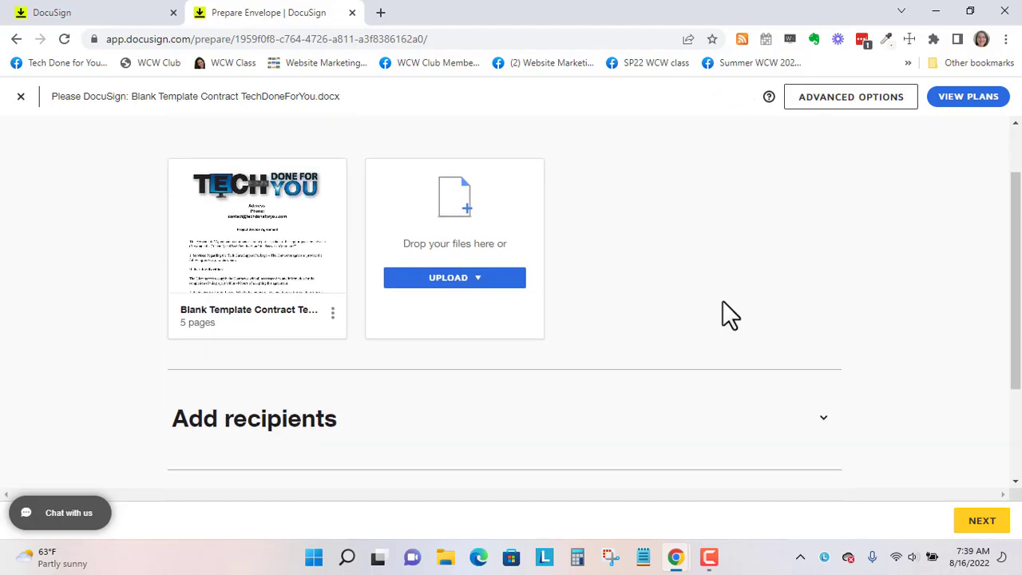
mouse_move(246, 235)
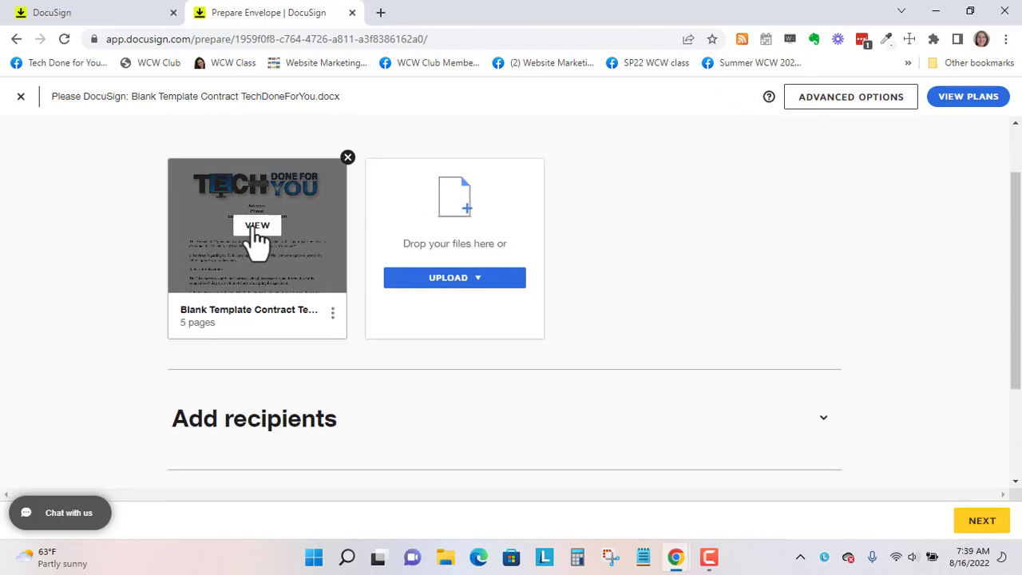
left_click(258, 230)
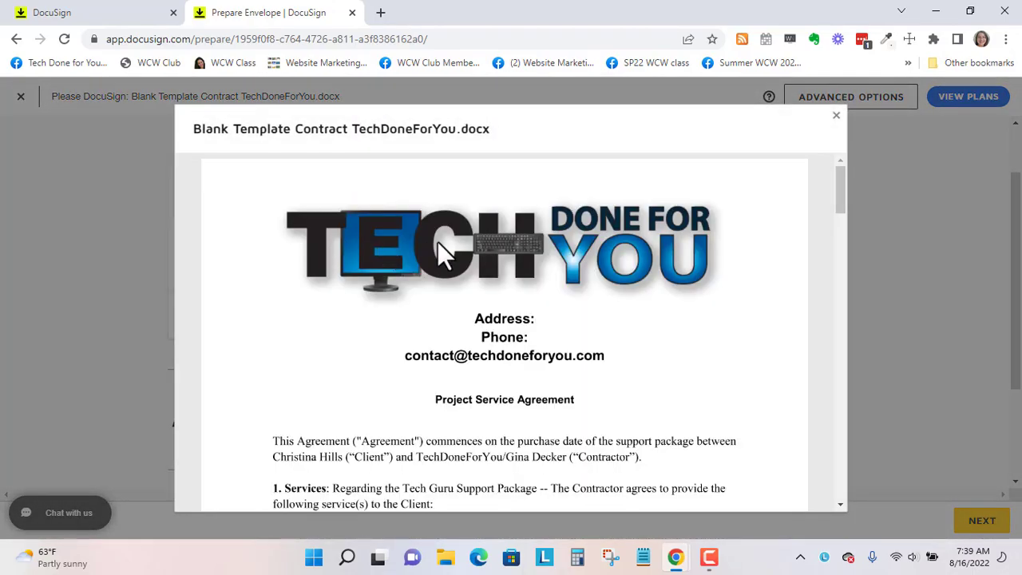
scroll(623, 243, "down", 2)
scroll(638, 262, "down", 15)
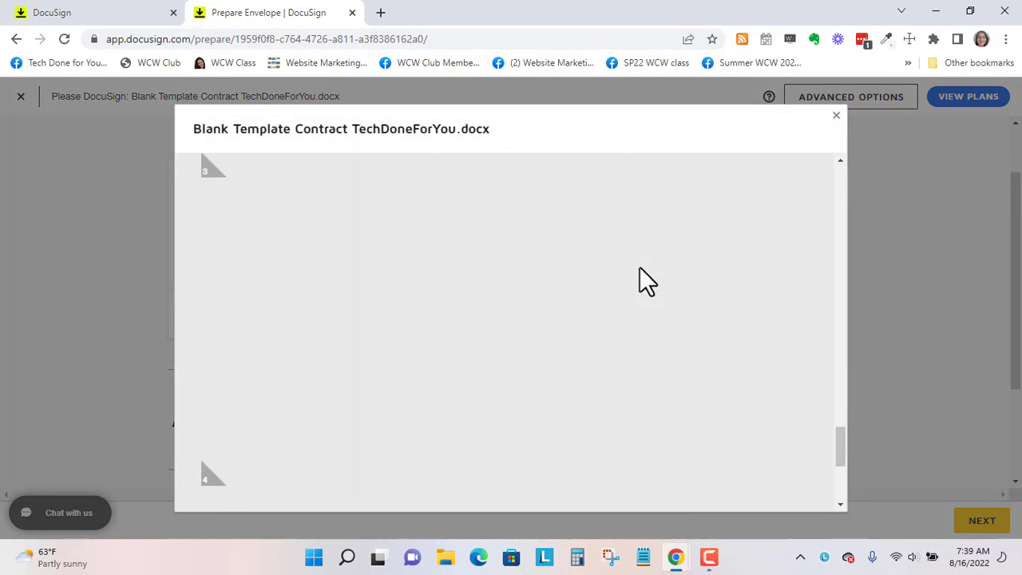
scroll(640, 267, "down", 5)
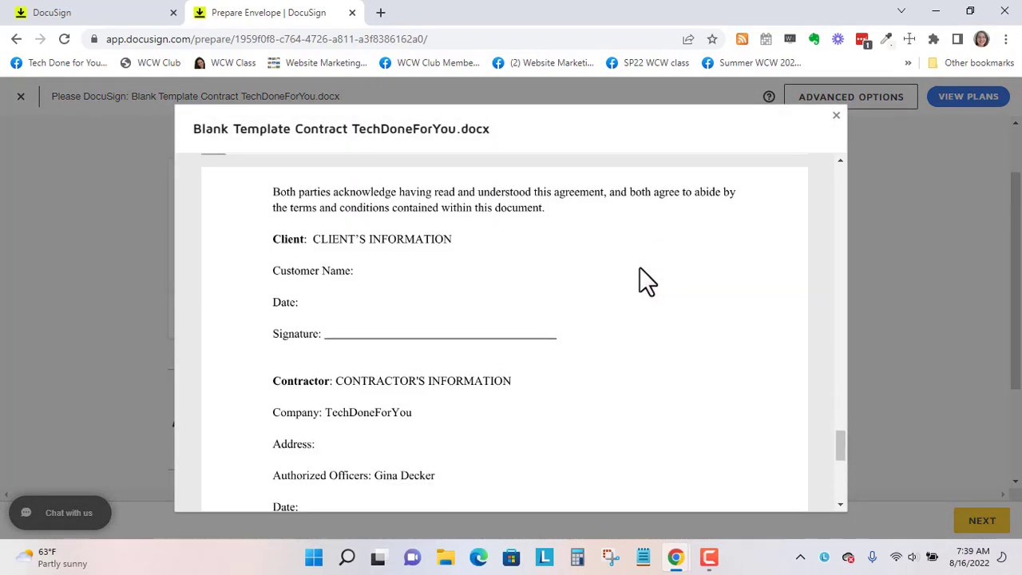
left_click(836, 118)
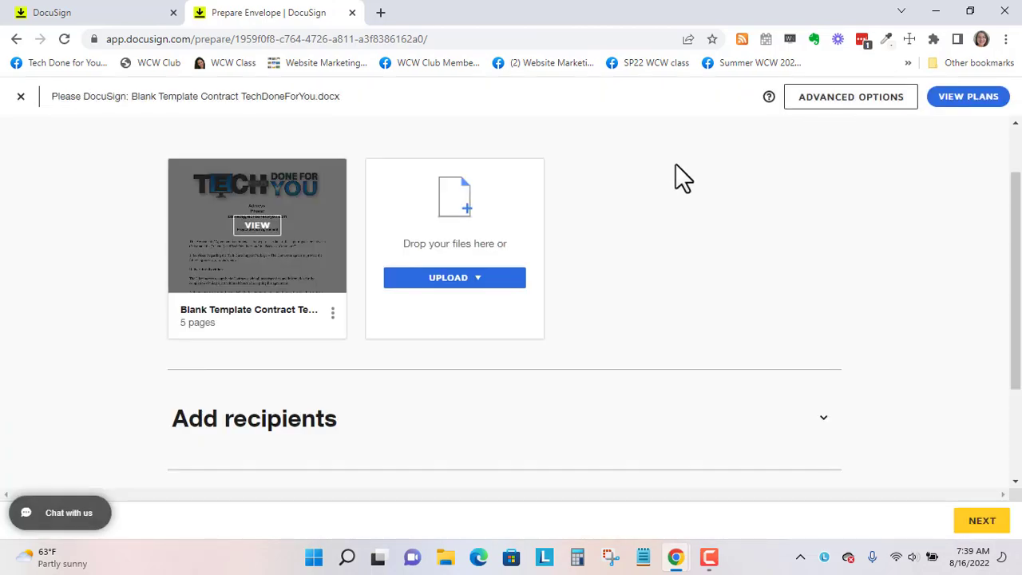
- Bring up the Delete Document confirmation for the uploaded contract
left_click(332, 313)
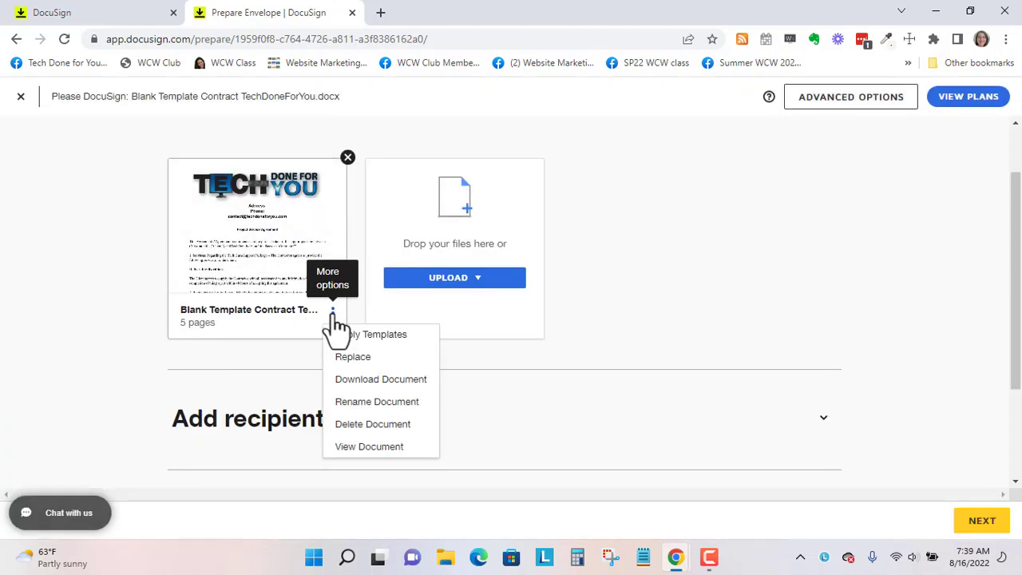
scroll(417, 350, "down", 1)
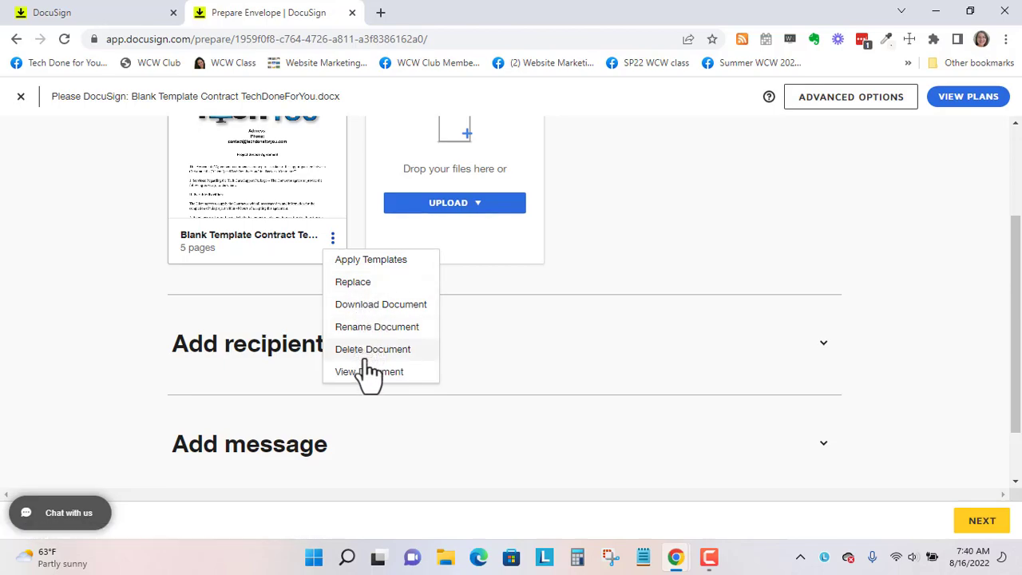
scroll(503, 351, "up", 2)
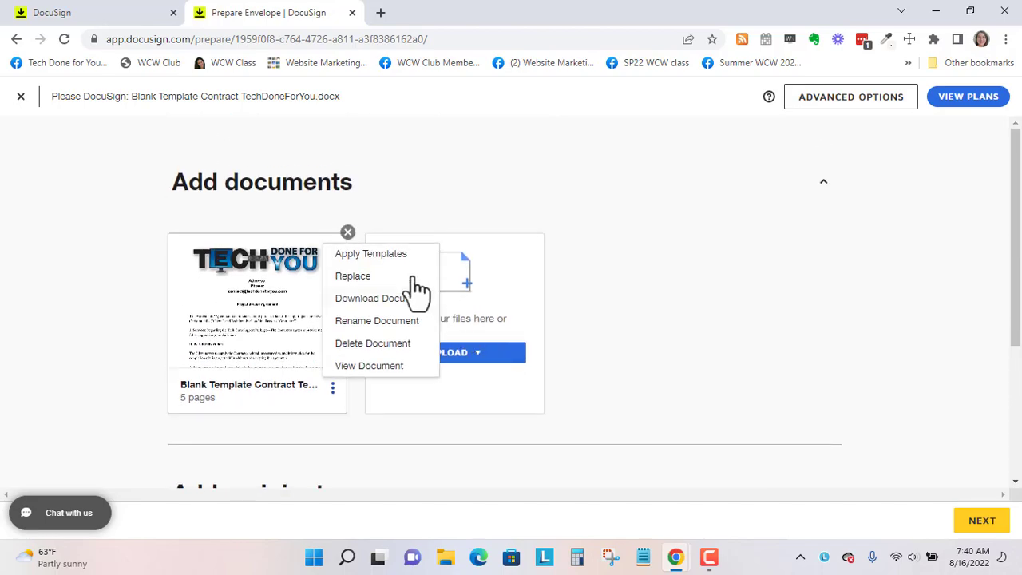
left_click(399, 214)
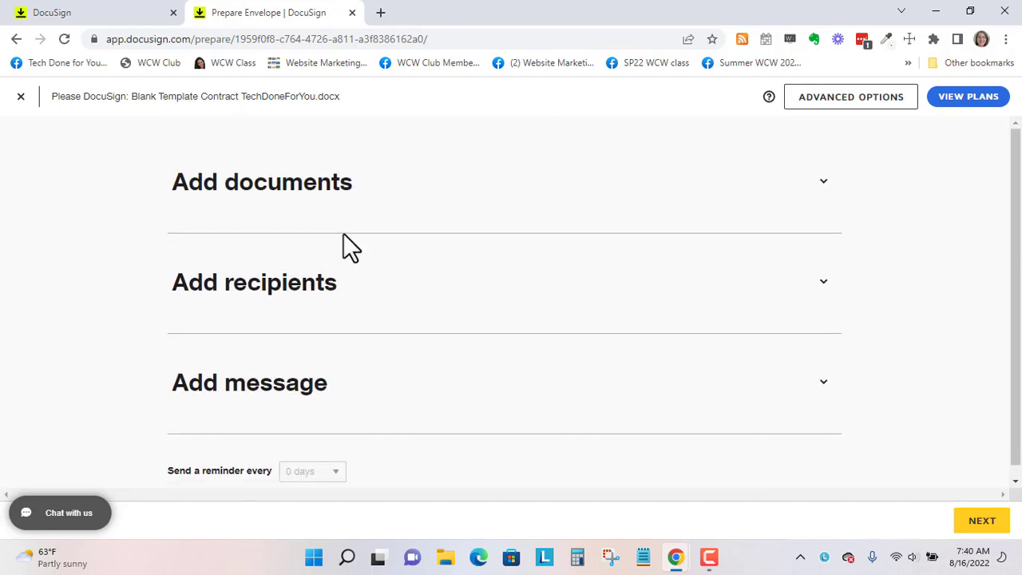
left_click(823, 185)
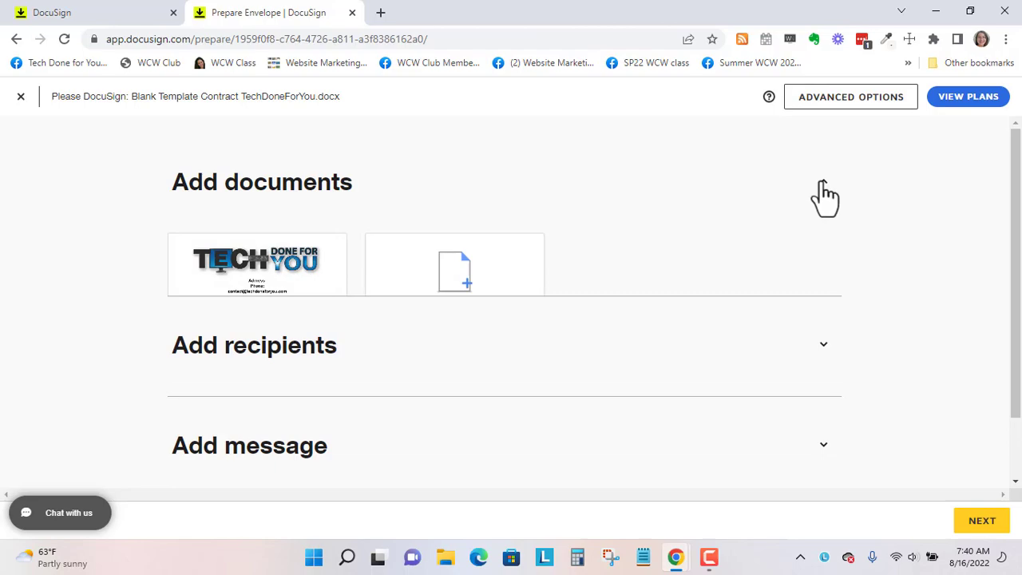
mouse_move(338, 243)
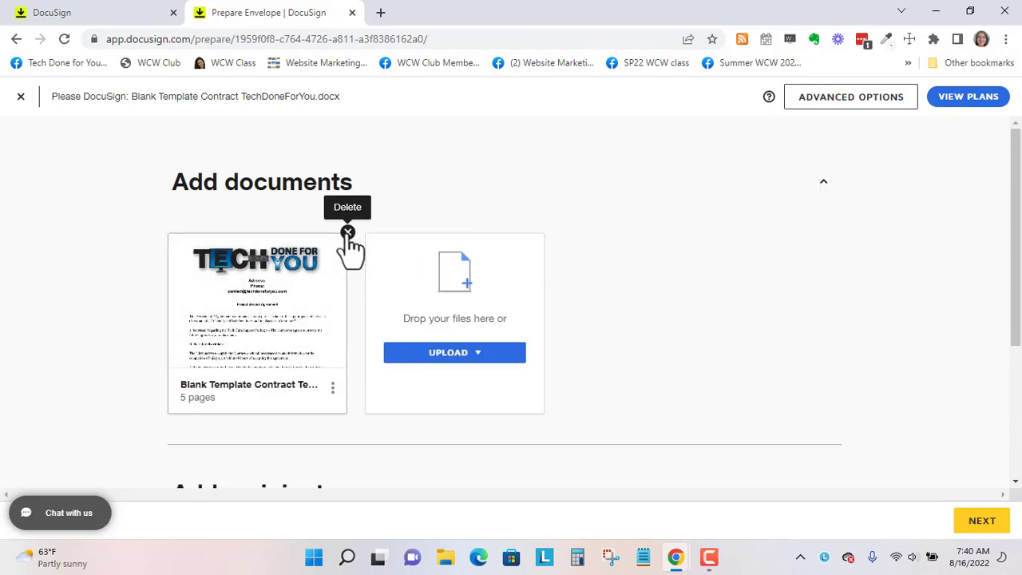
left_click(348, 234)
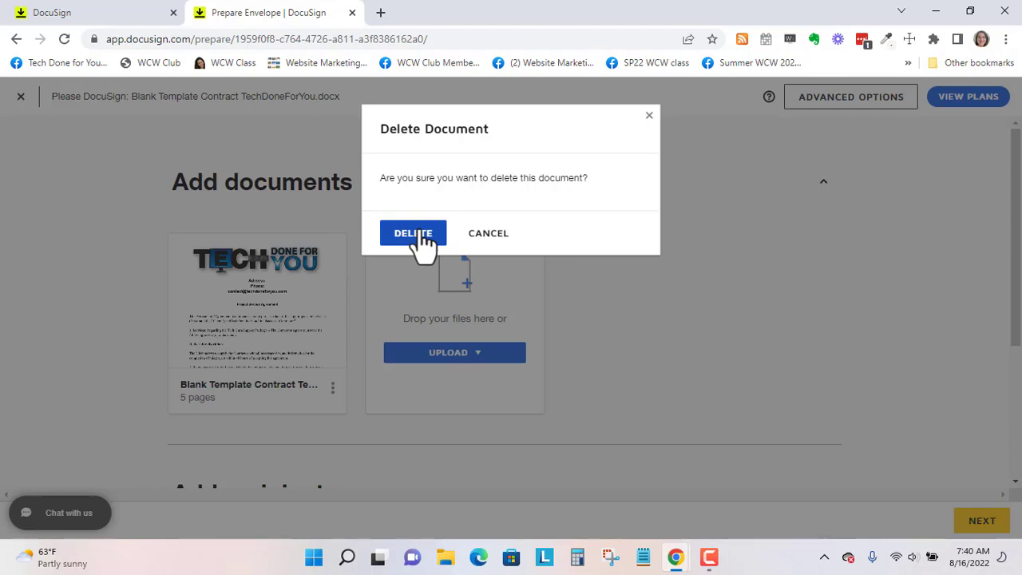
- Cancel the deletion and set yourself as the envelope's only signer
left_click(485, 238)
scroll(360, 272, "down", 3)
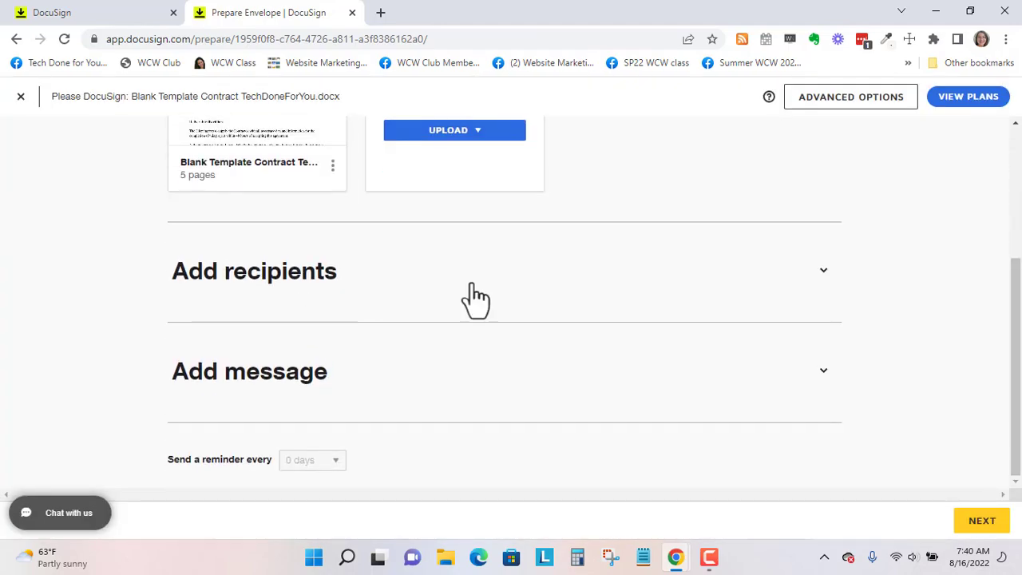
left_click(823, 273)
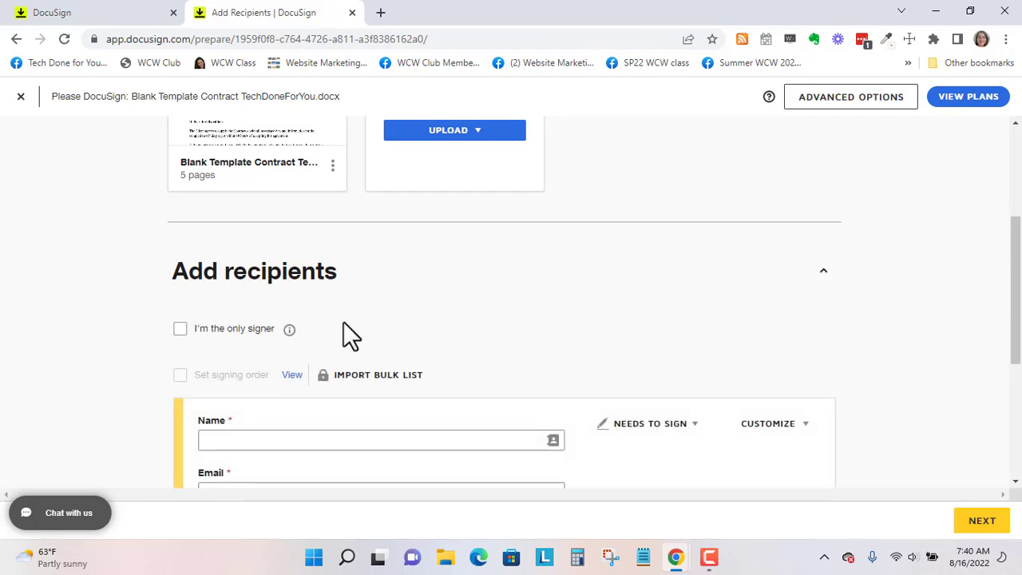
scroll(343, 323, "down", 1)
scroll(356, 311, "down", 1)
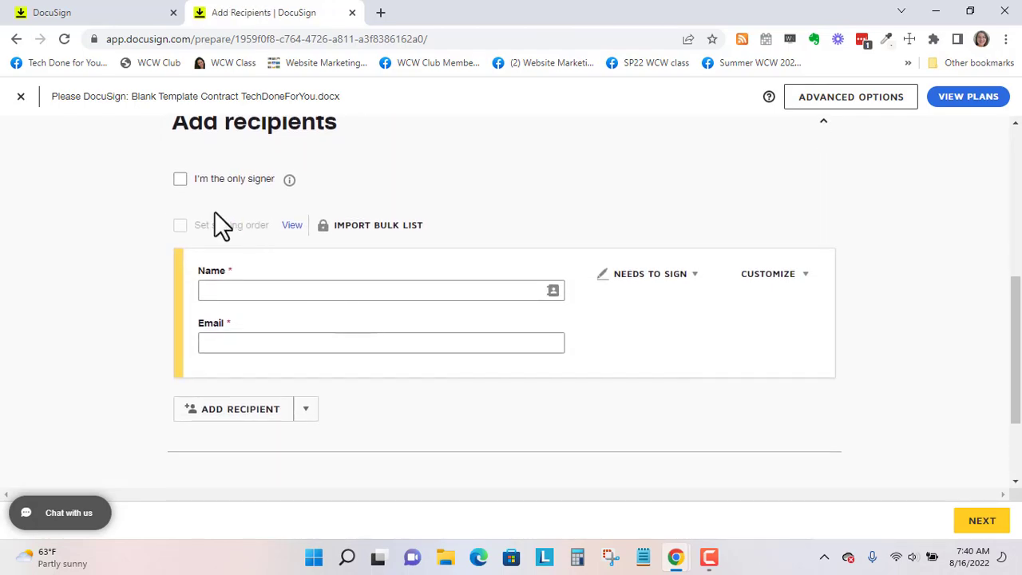
left_click(180, 180)
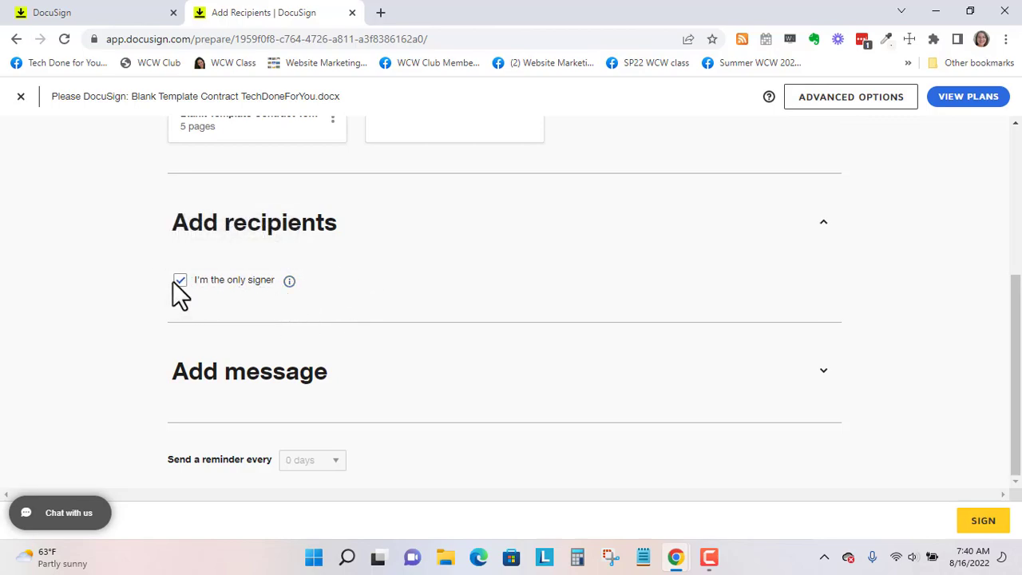
- Enter 'test' as the envelope's email message
left_click(823, 372)
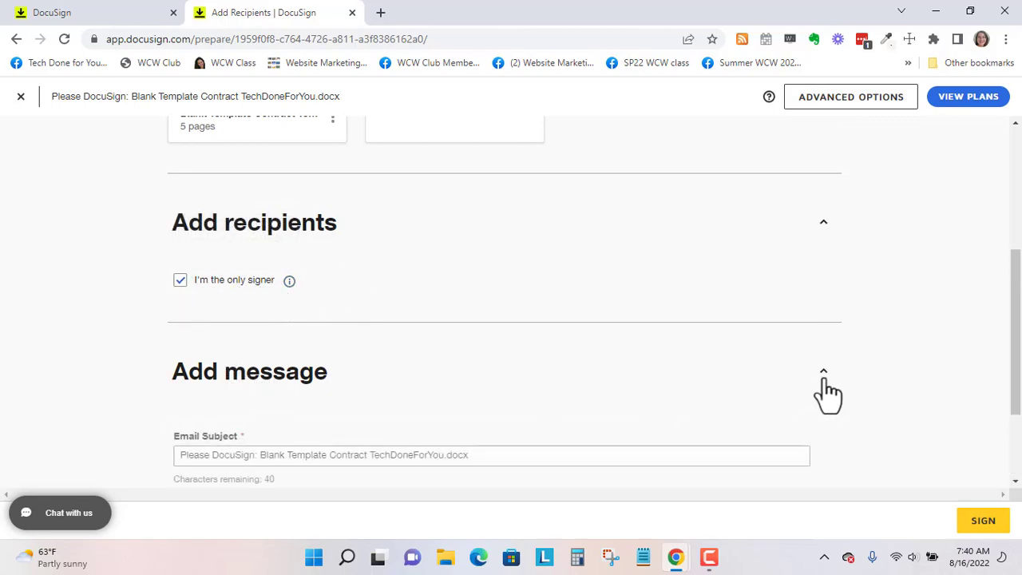
left_click(369, 386)
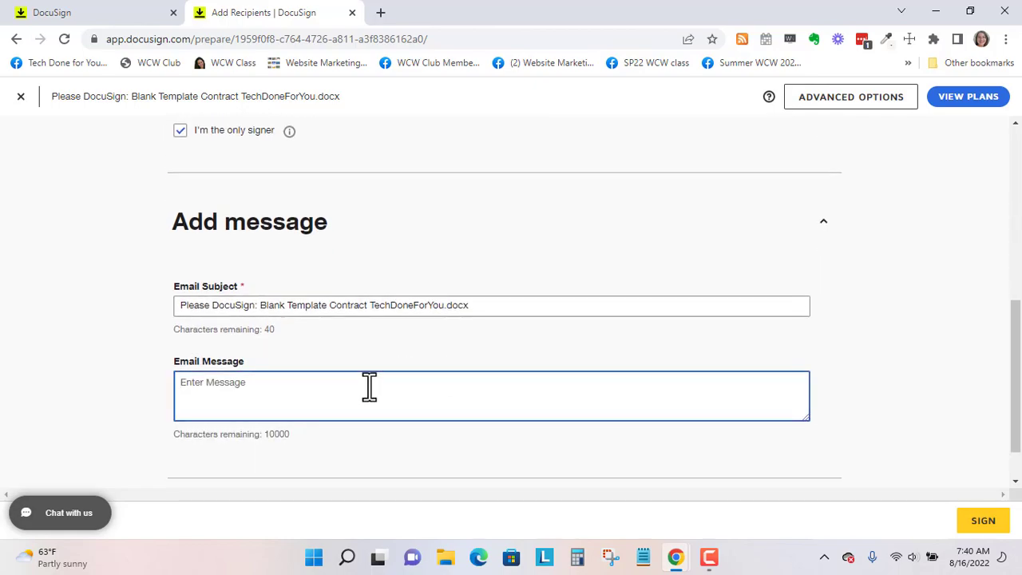
type("test")
scroll(375, 375, "down", 1)
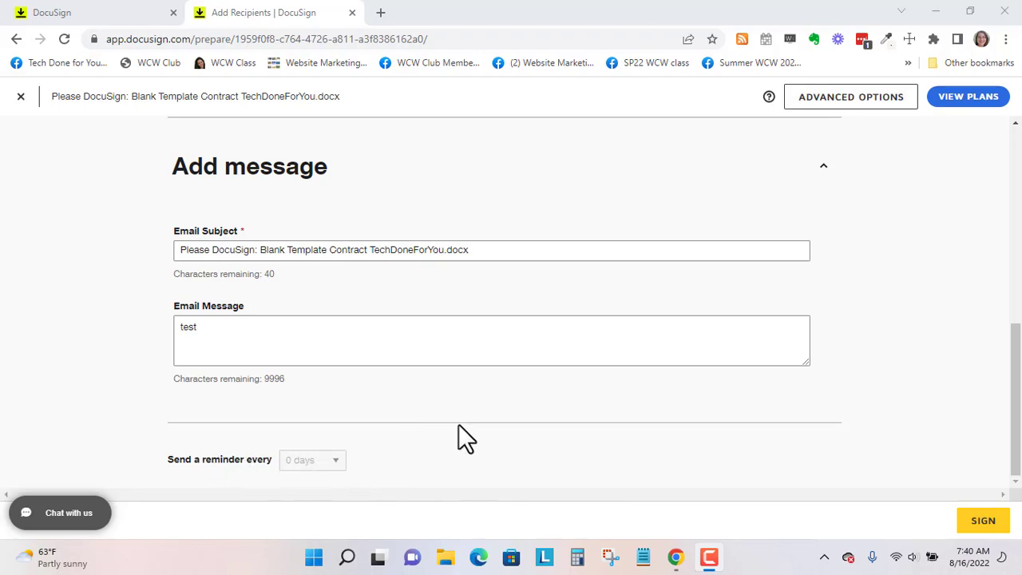
scroll(465, 412, "up", 8)
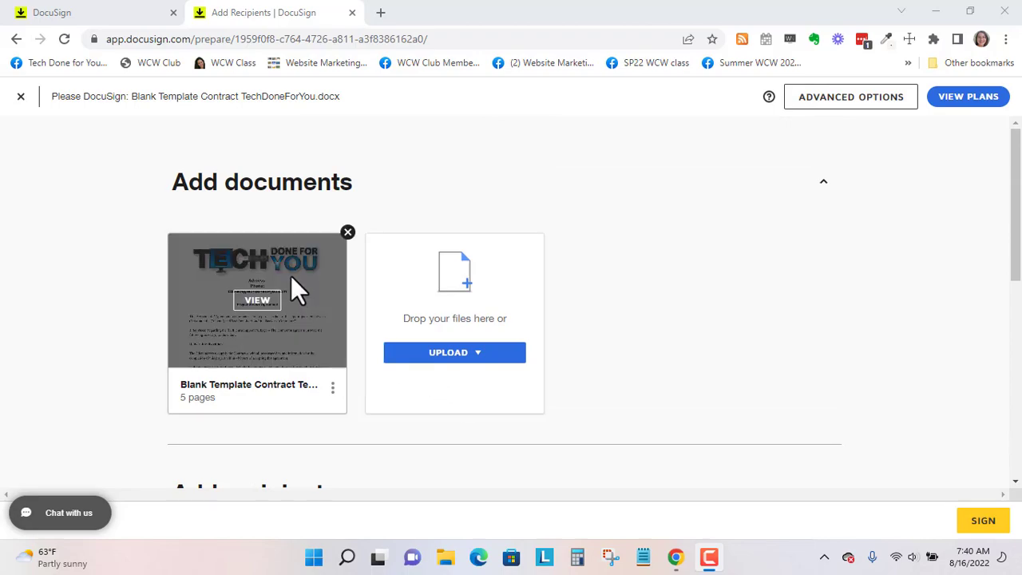
scroll(885, 341, "down", 8)
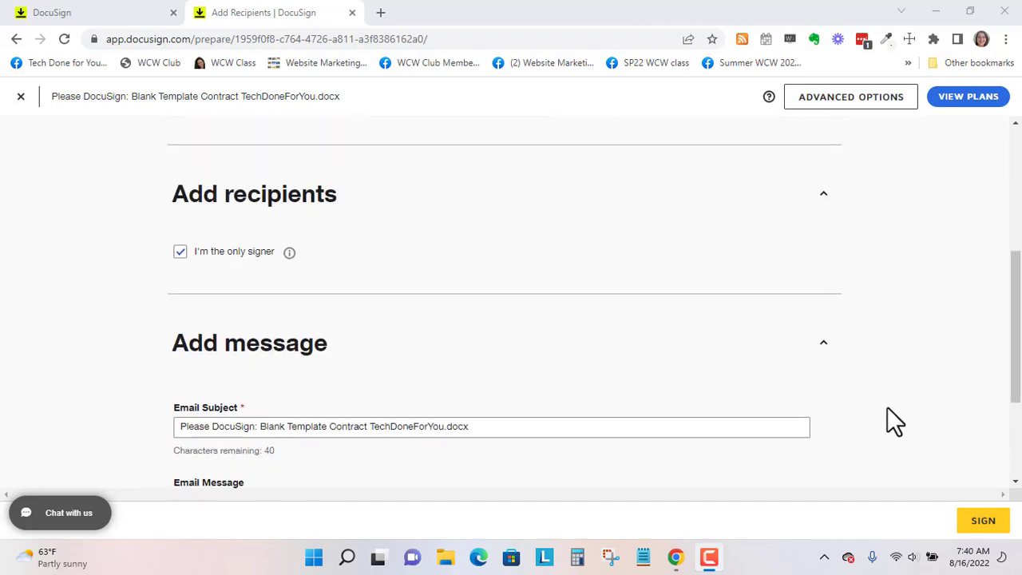
scroll(592, 372, "up", 8)
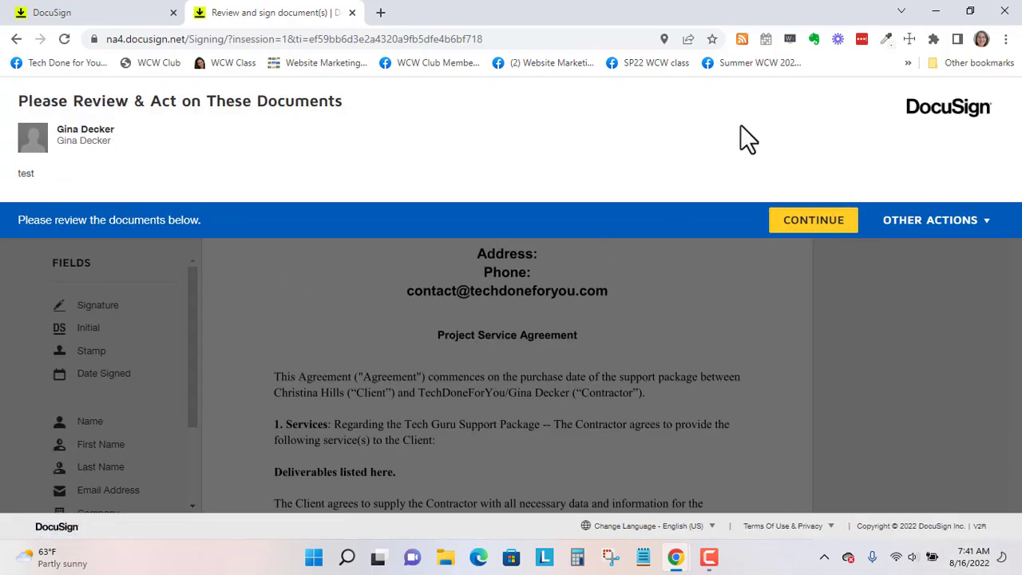
- Postpone signing the contract with Finish Later from Other Actions
left_click(986, 223)
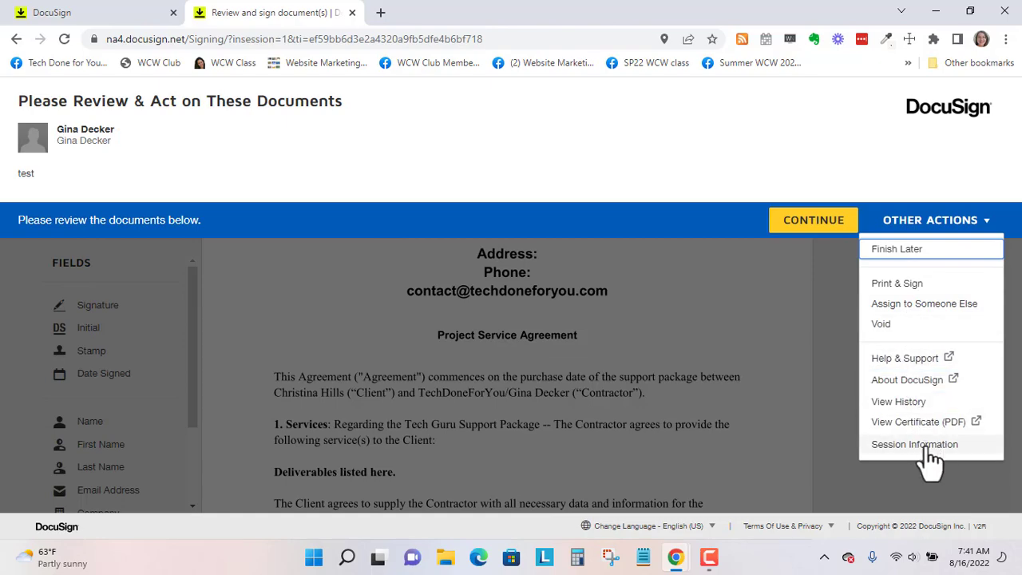
left_click(924, 258)
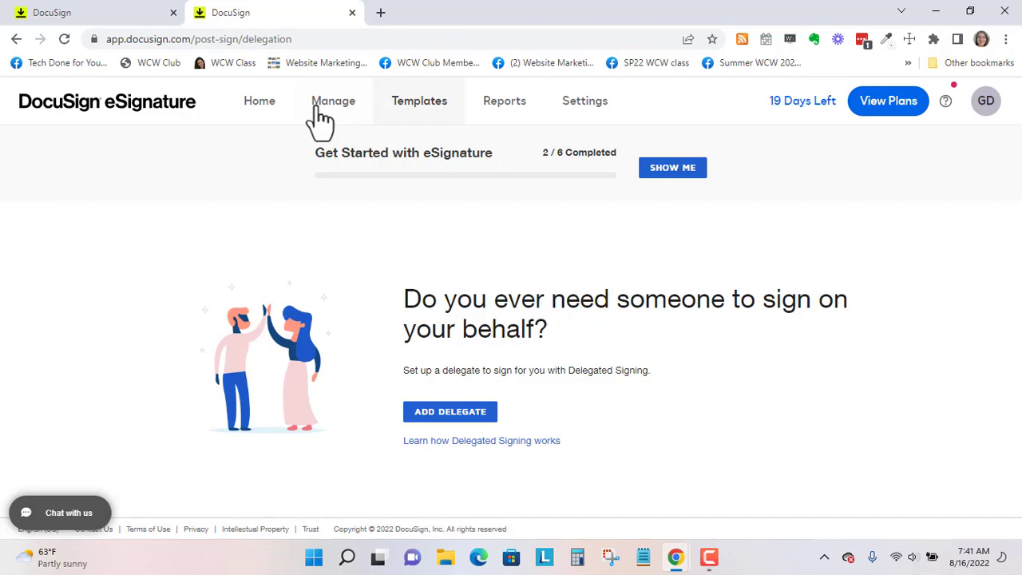
- Open the Blank Template Contract TechDoneForYou.docx envelope from the Action Required list
left_click(264, 104)
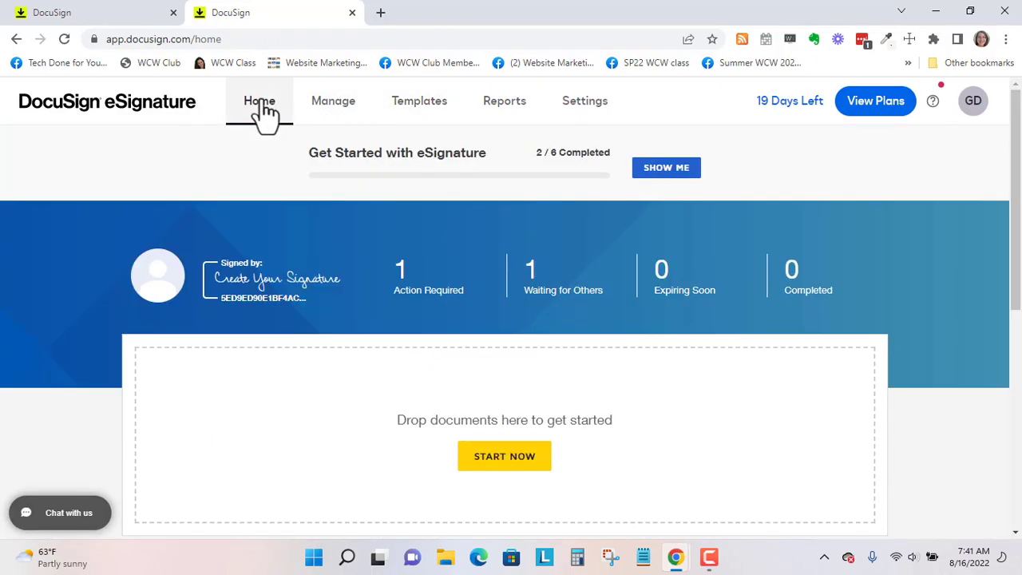
left_click(407, 280)
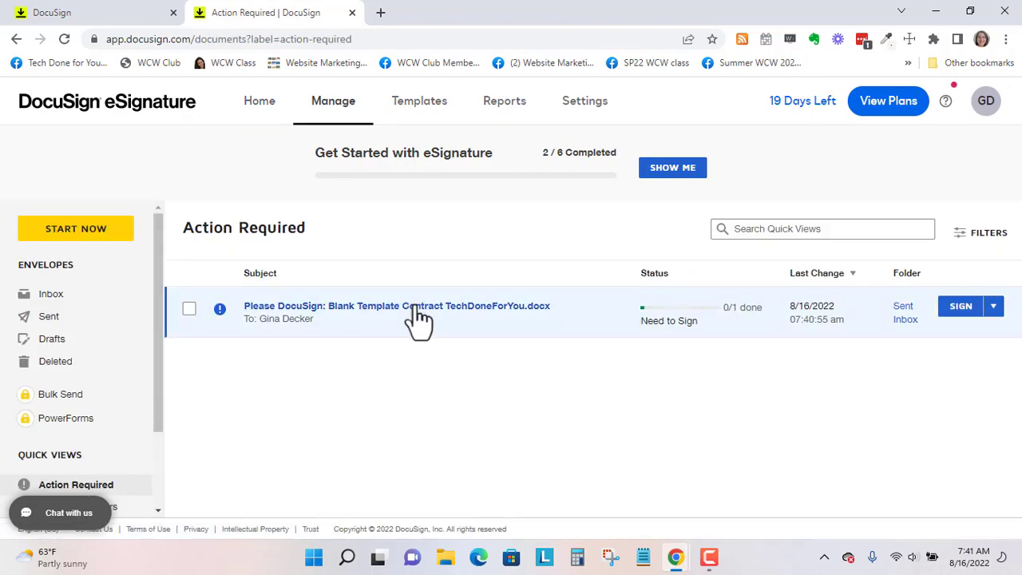
left_click(417, 318)
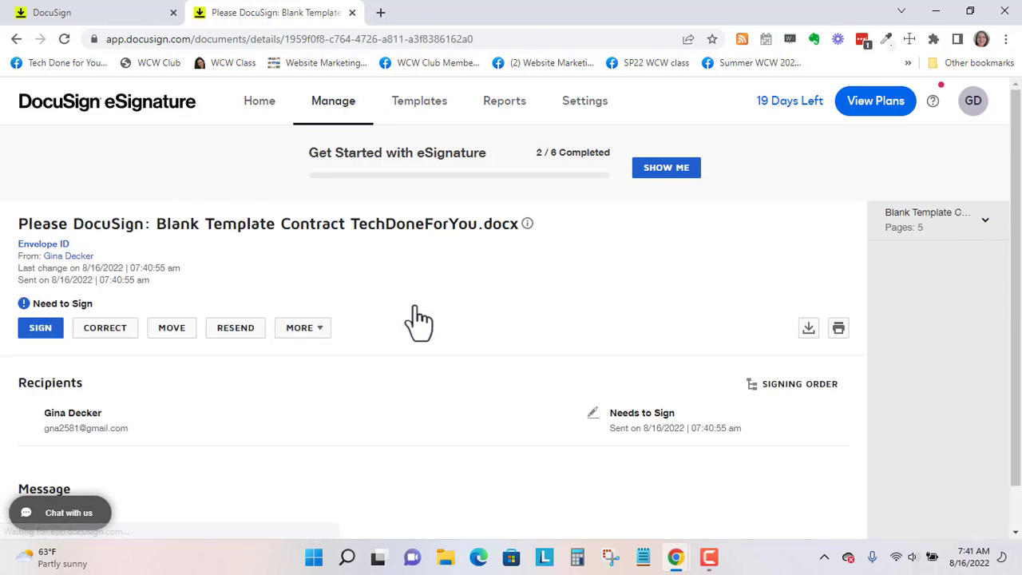
scroll(431, 291, "down", 1)
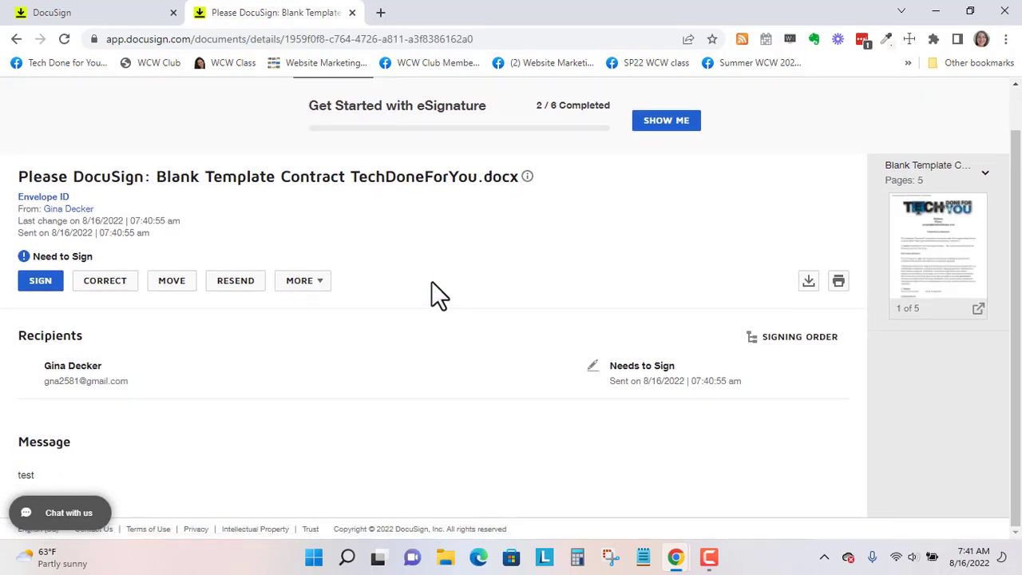
- Put the contract envelope into correction mode
left_click(119, 286)
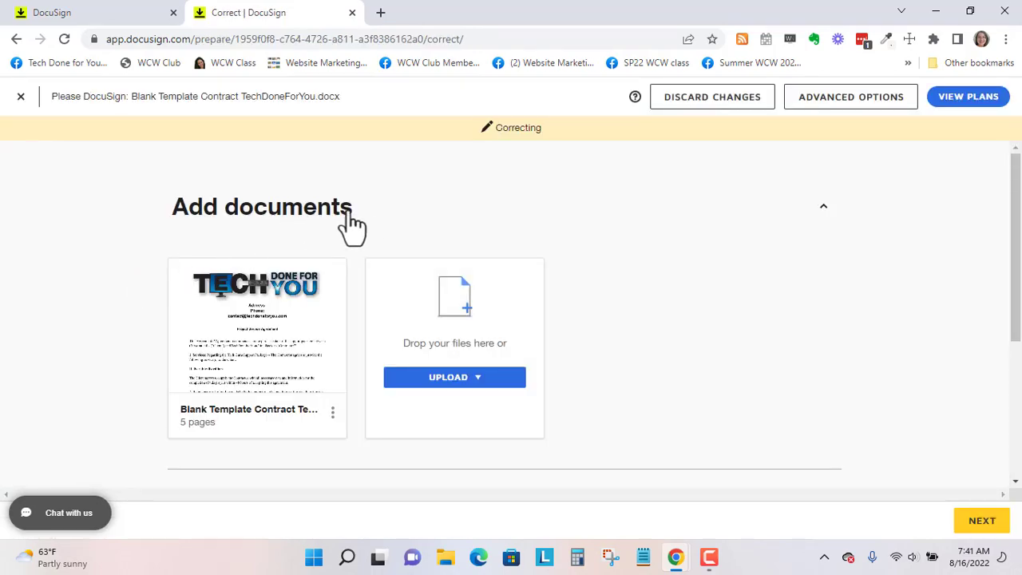
scroll(373, 220, "down", 1)
scroll(379, 232, "down", 1)
scroll(338, 200, "up", 1)
- Preview the five-page contract document, then close the preview
mouse_move(346, 182)
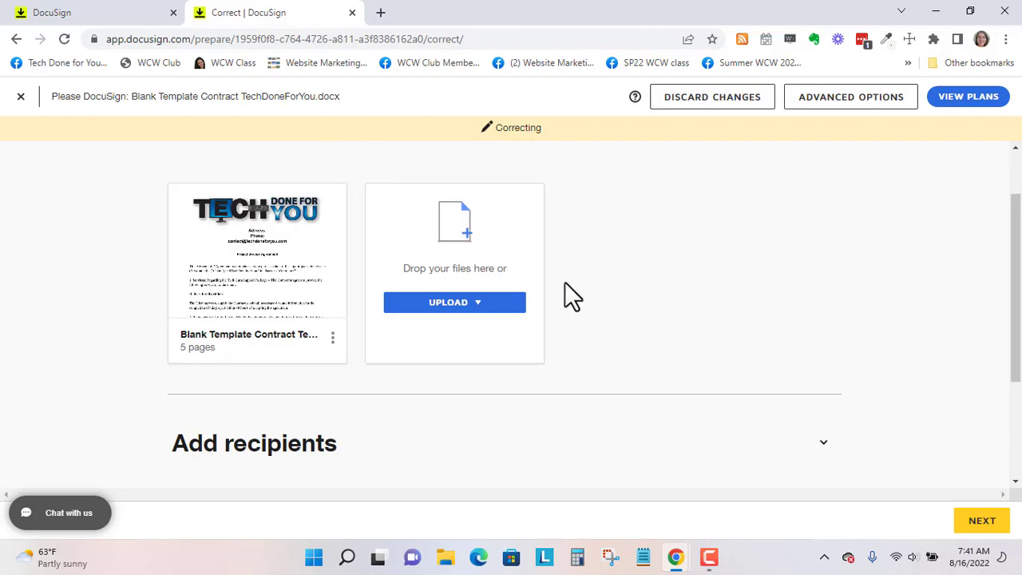
scroll(565, 282, "down", 2)
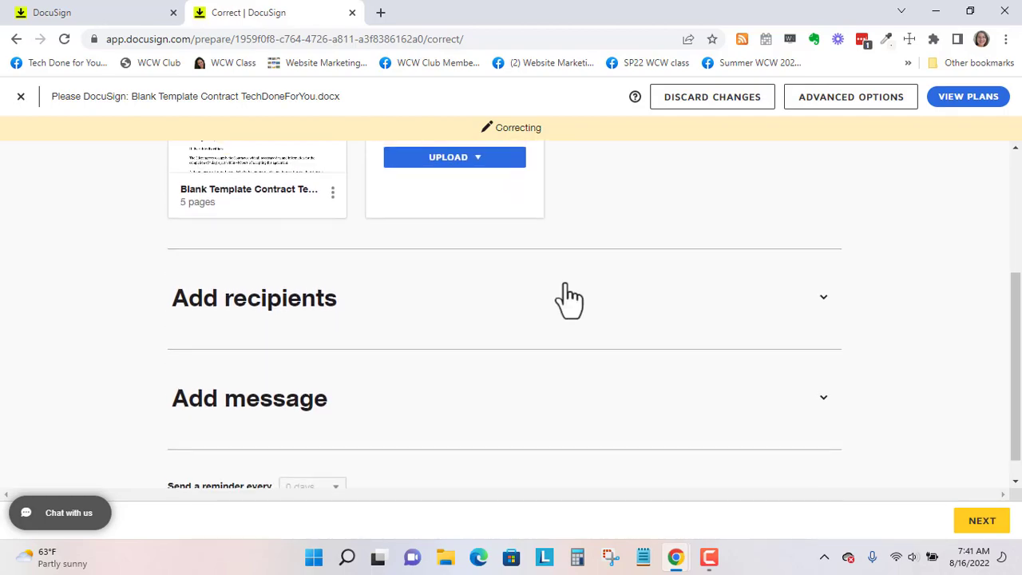
scroll(565, 288, "up", 2)
left_click(264, 252)
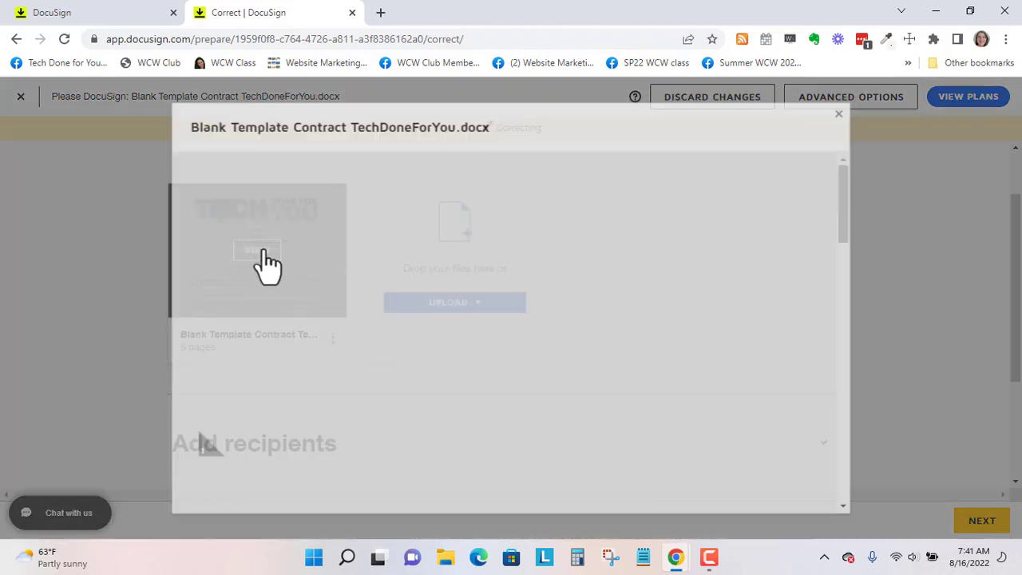
scroll(507, 343, "down", 5)
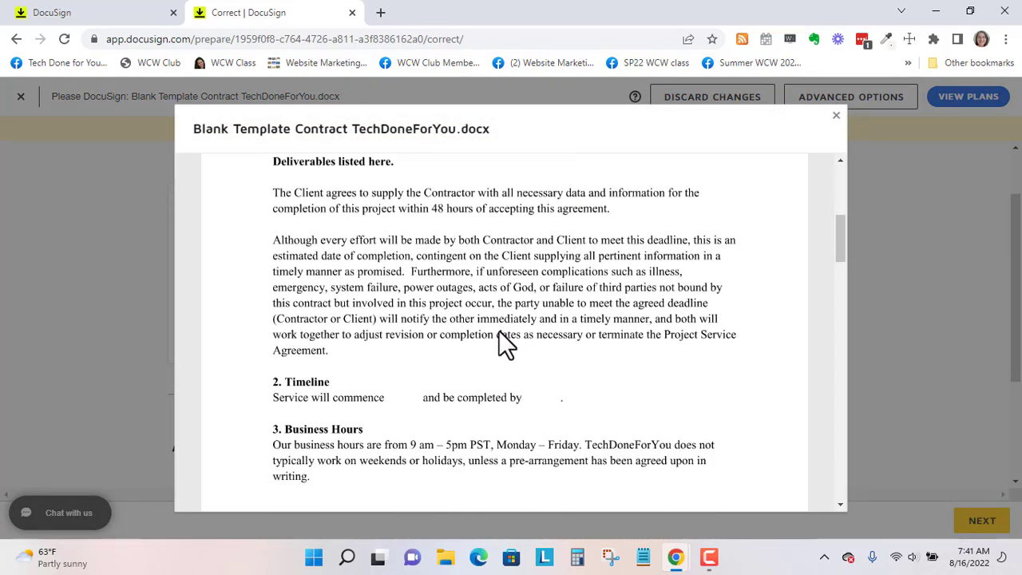
scroll(503, 343, "down", 7)
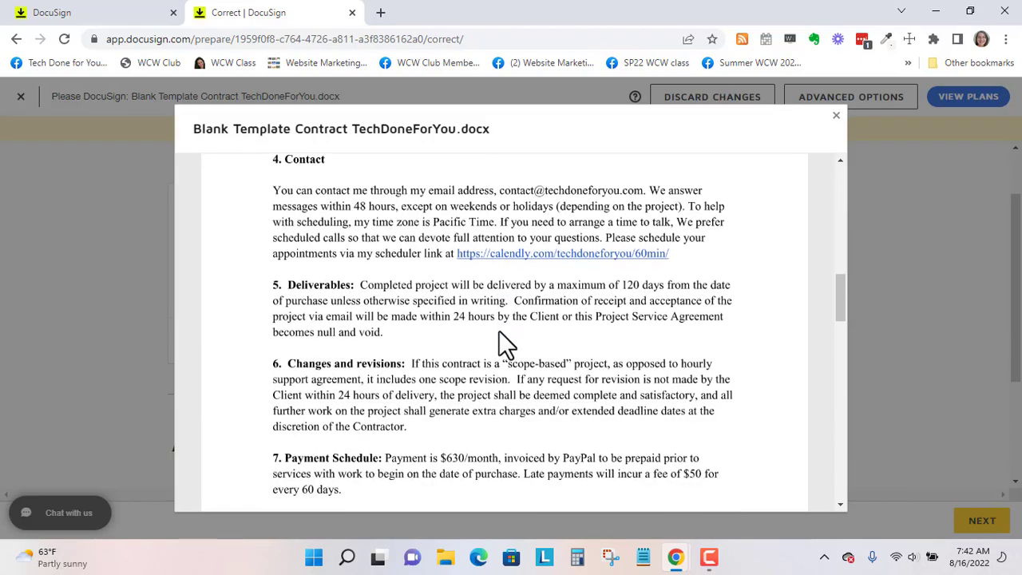
scroll(771, 255, "up", 3)
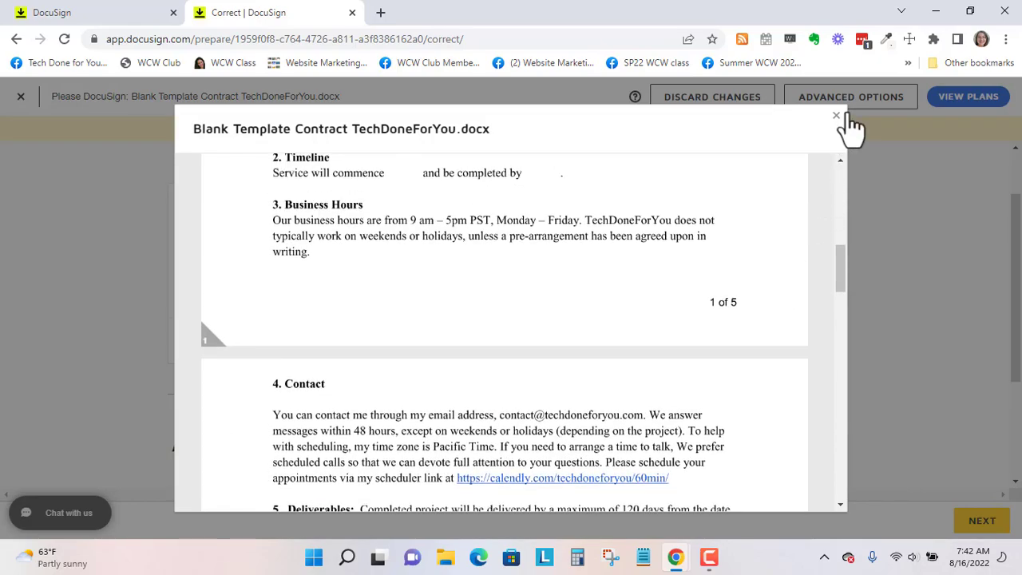
left_click(836, 118)
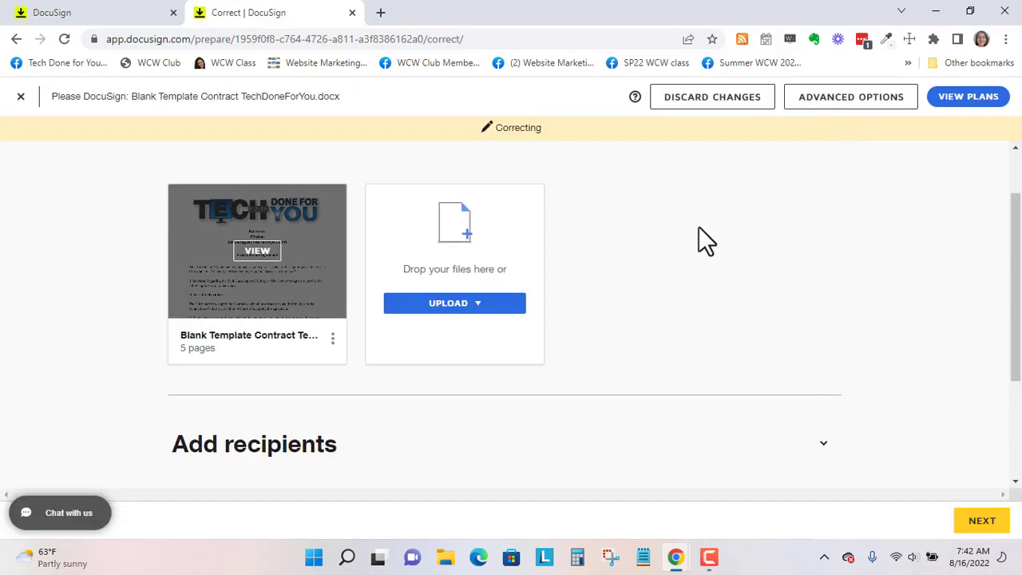
scroll(698, 227, "up", 2)
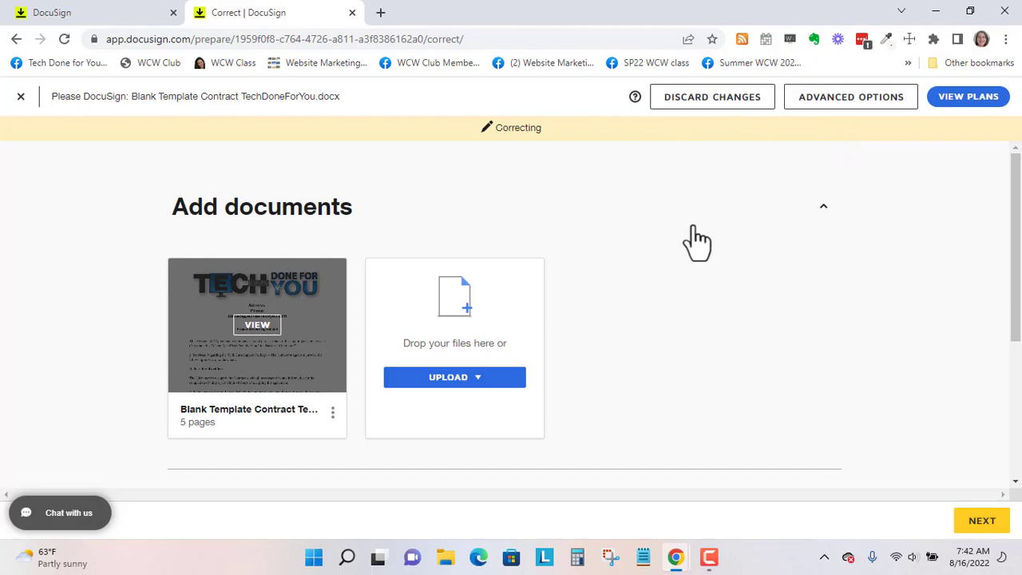
scroll(698, 239, "down", 1)
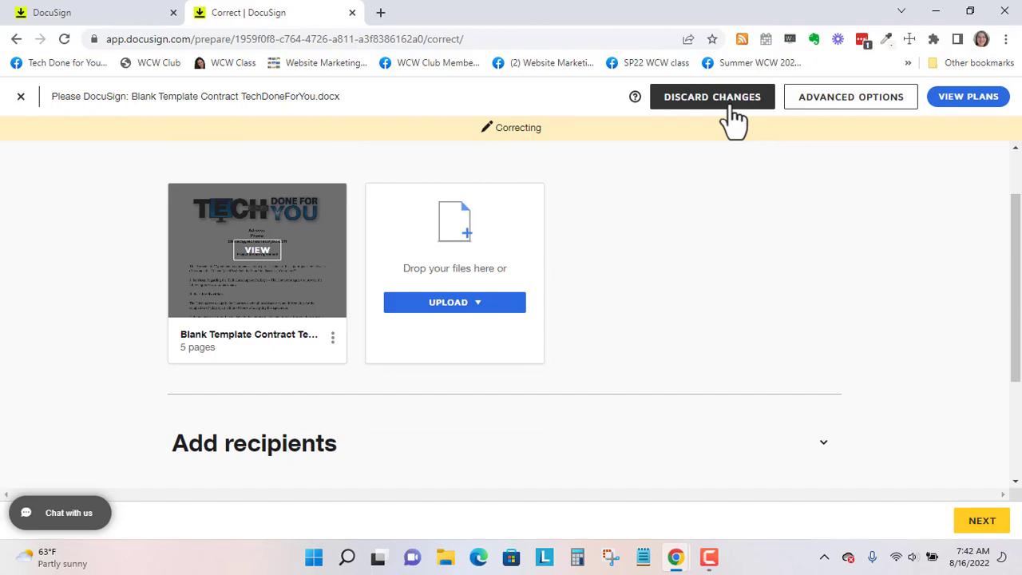
left_click(841, 104)
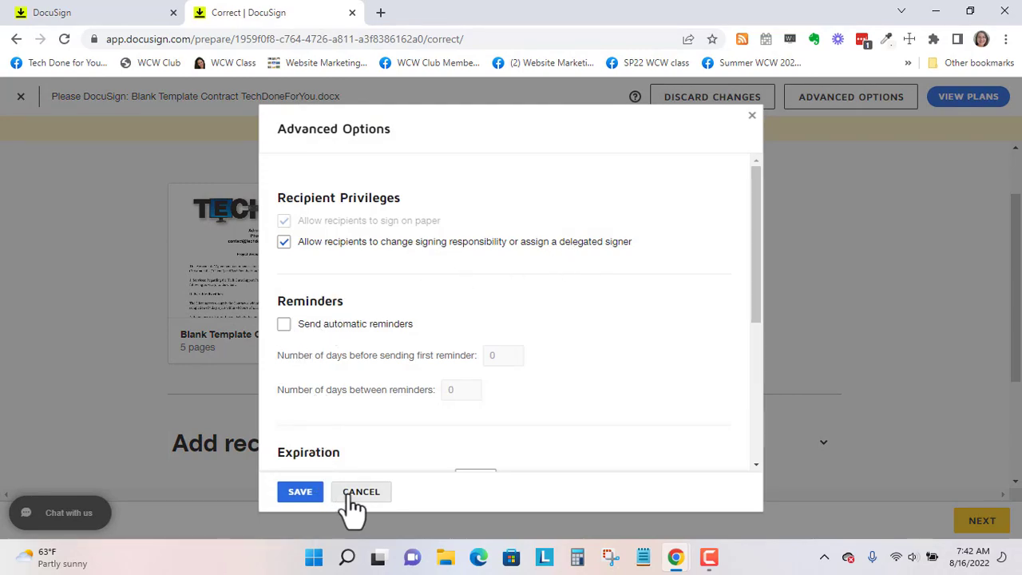
scroll(431, 423, "down", 2)
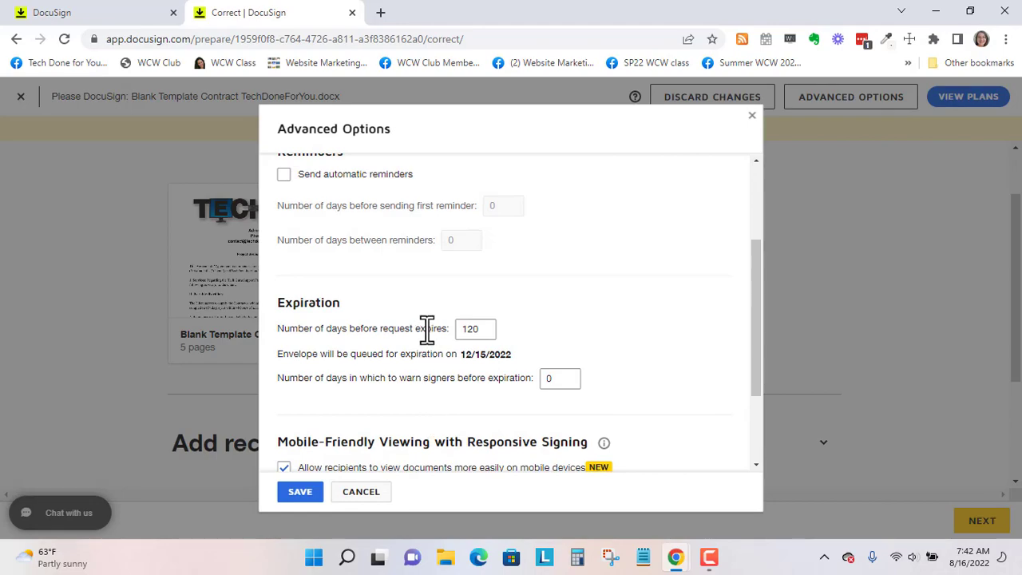
scroll(380, 448, "down", 2)
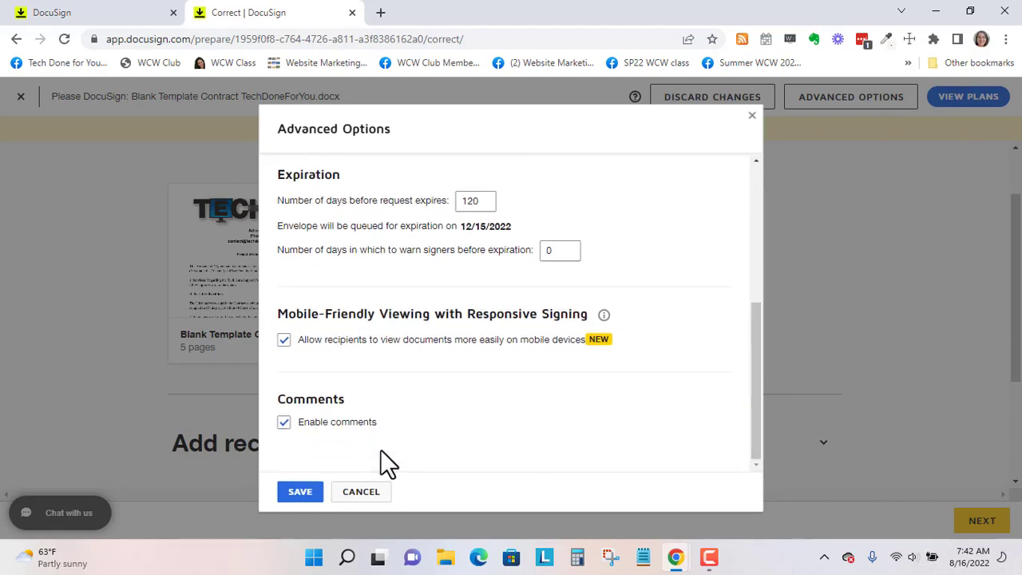
left_click(361, 494)
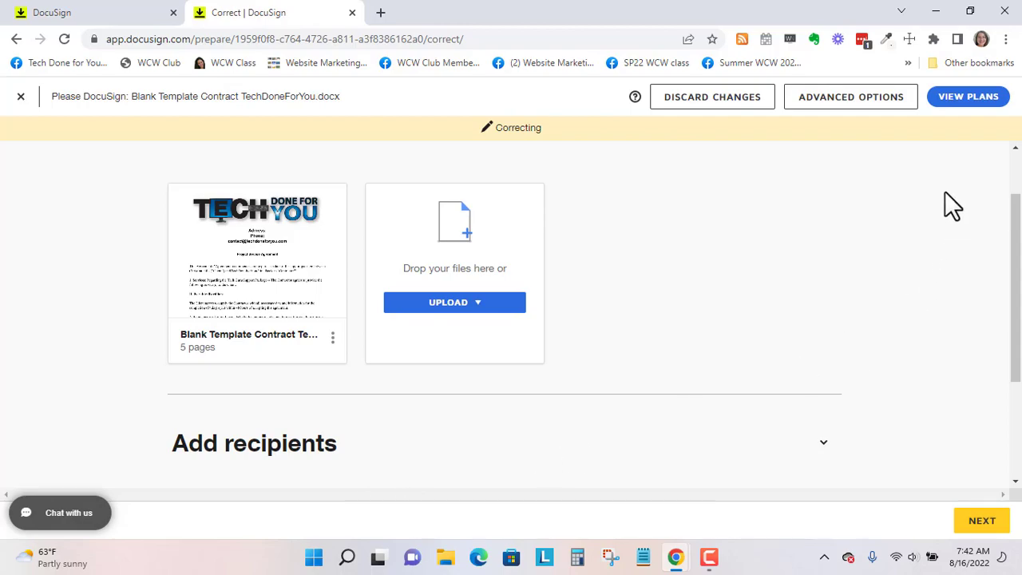
mouse_move(281, 239)
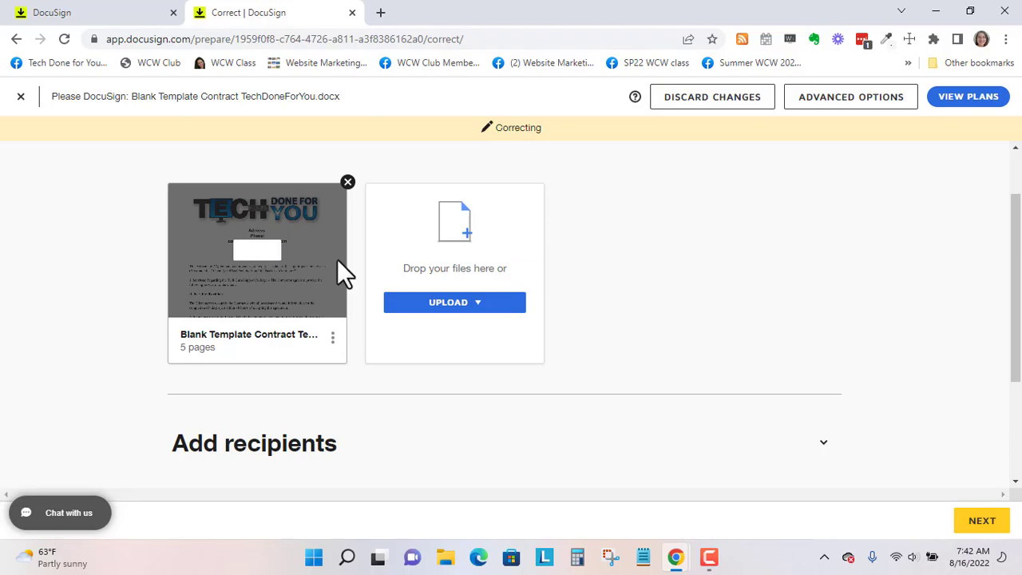
- Discard the correction and open the contract envelope's actions menu beside SIGN
left_click(722, 103)
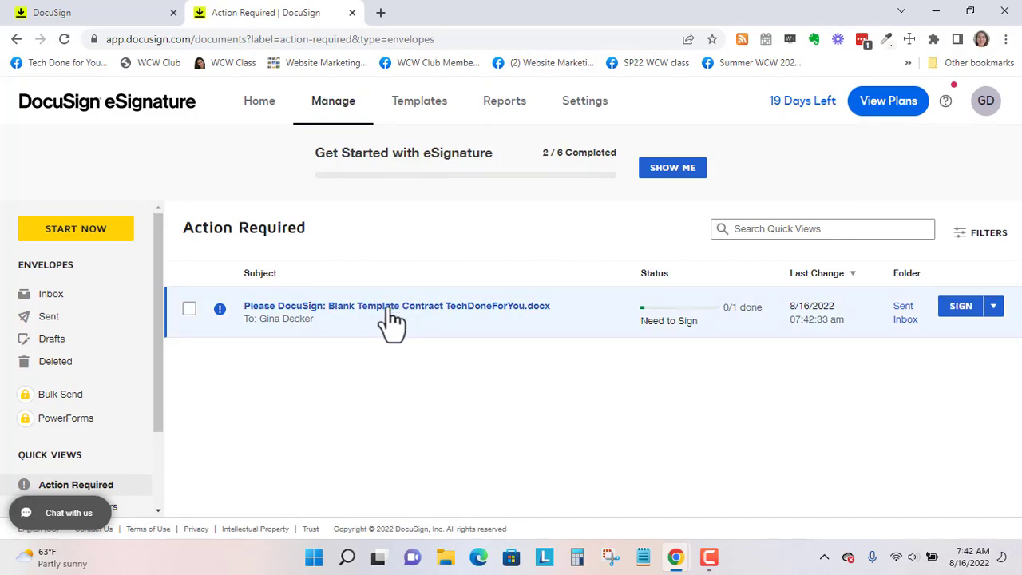
left_click(994, 313)
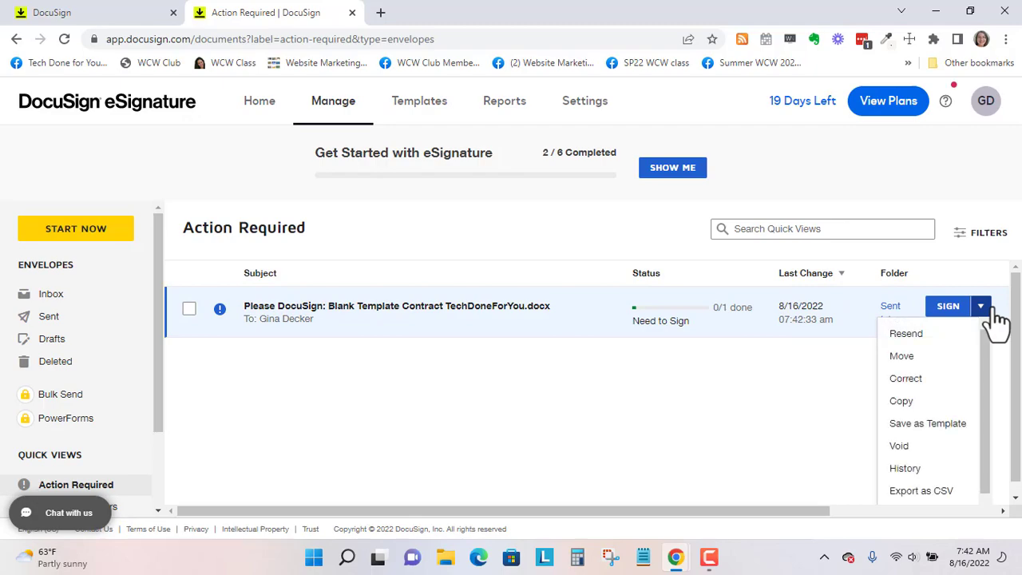
scroll(919, 448, "down", 1)
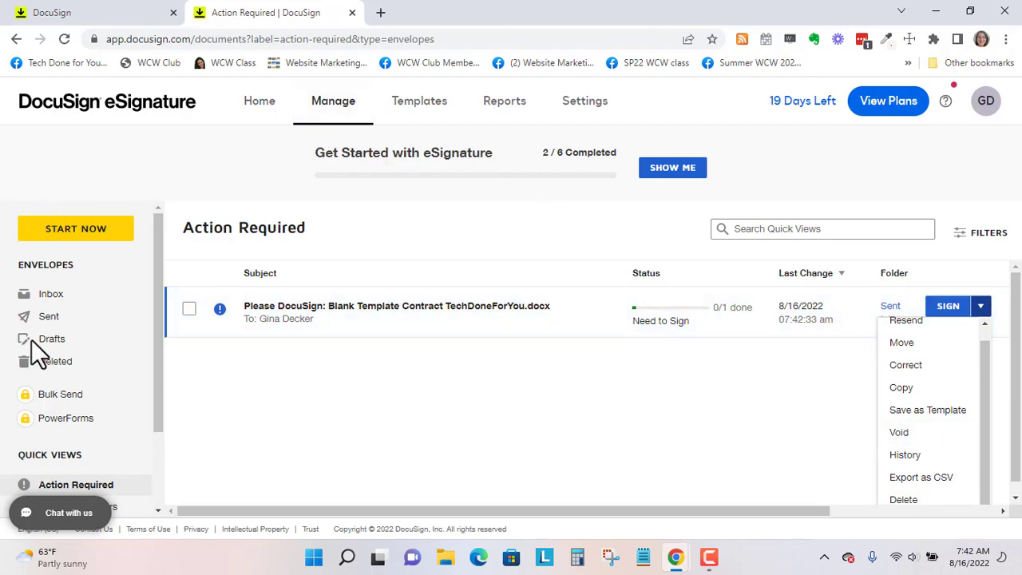
scroll(72, 424, "down", 2)
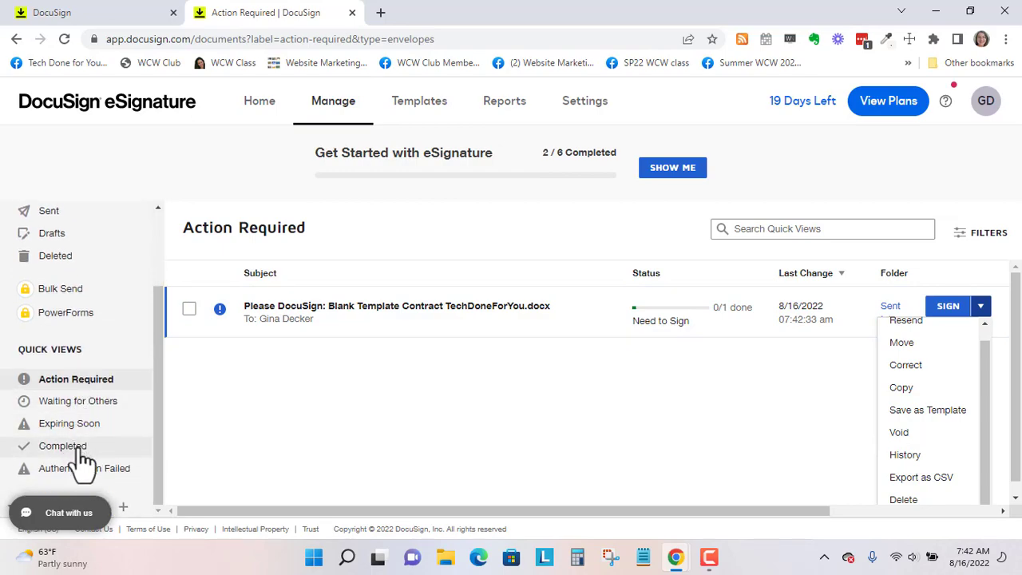
scroll(72, 428, "up", 2)
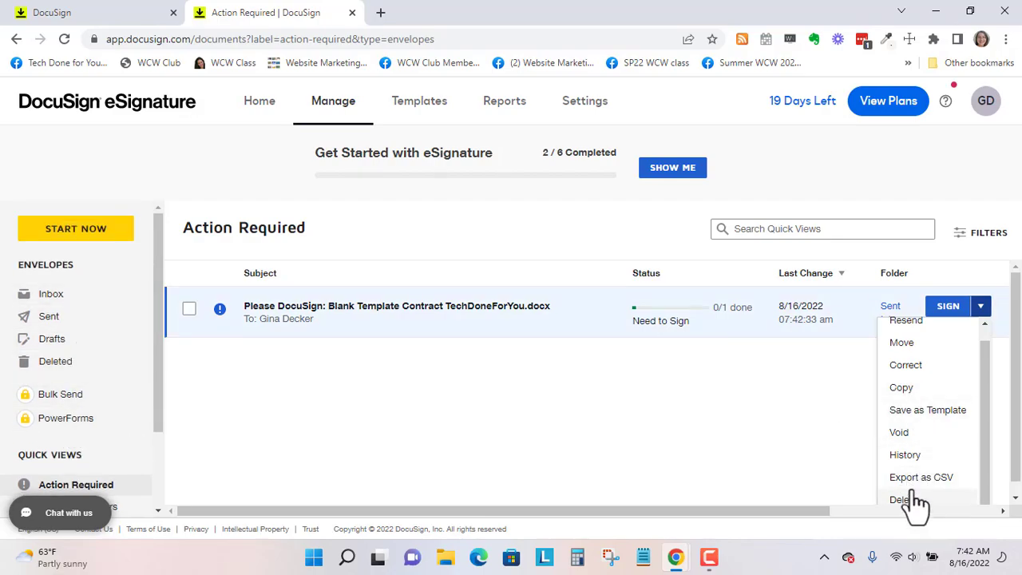
- Void the Blank Template Contract envelope, giving 'void test' as the reason
left_click(905, 434)
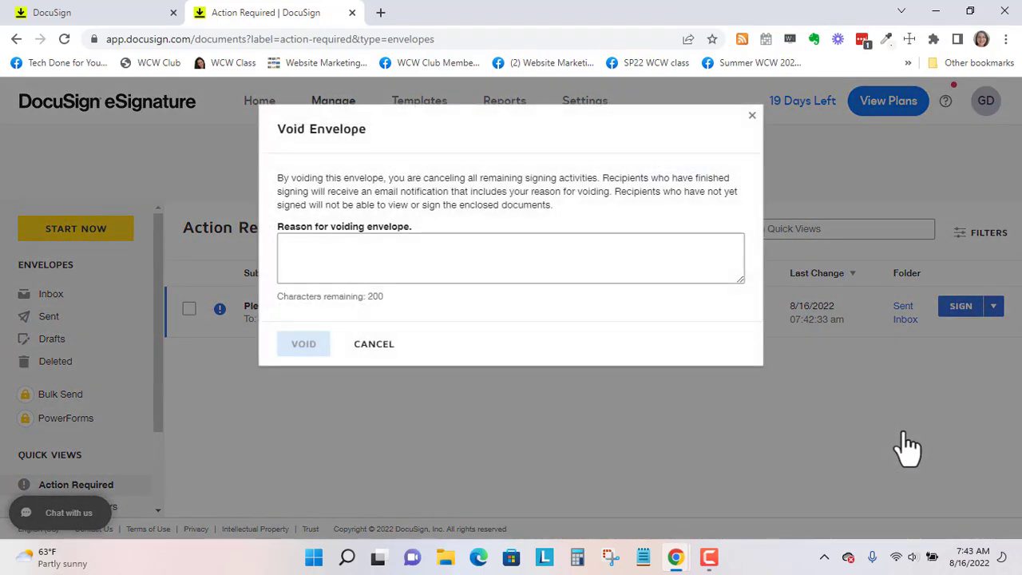
left_click(433, 260)
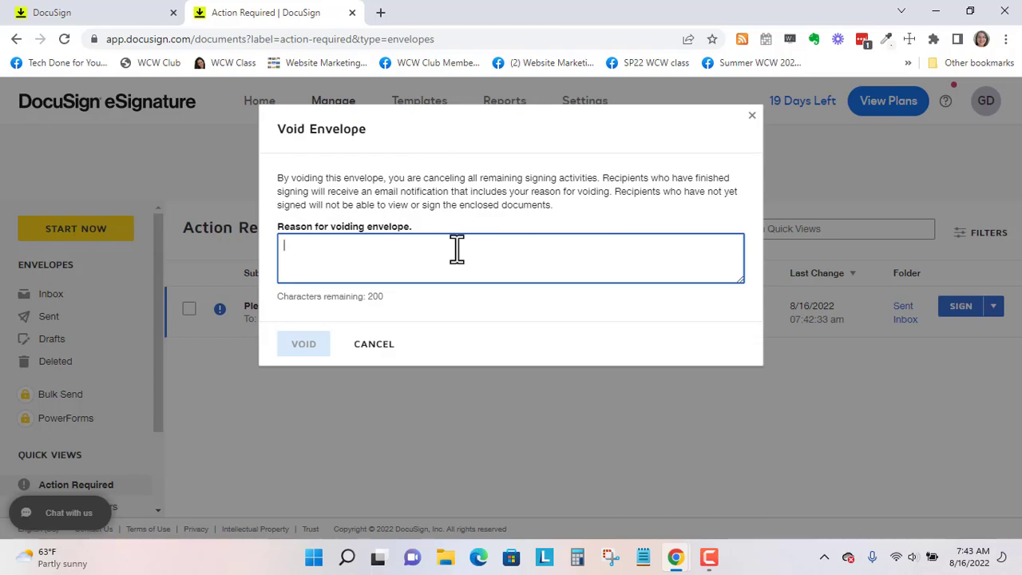
type("void te")
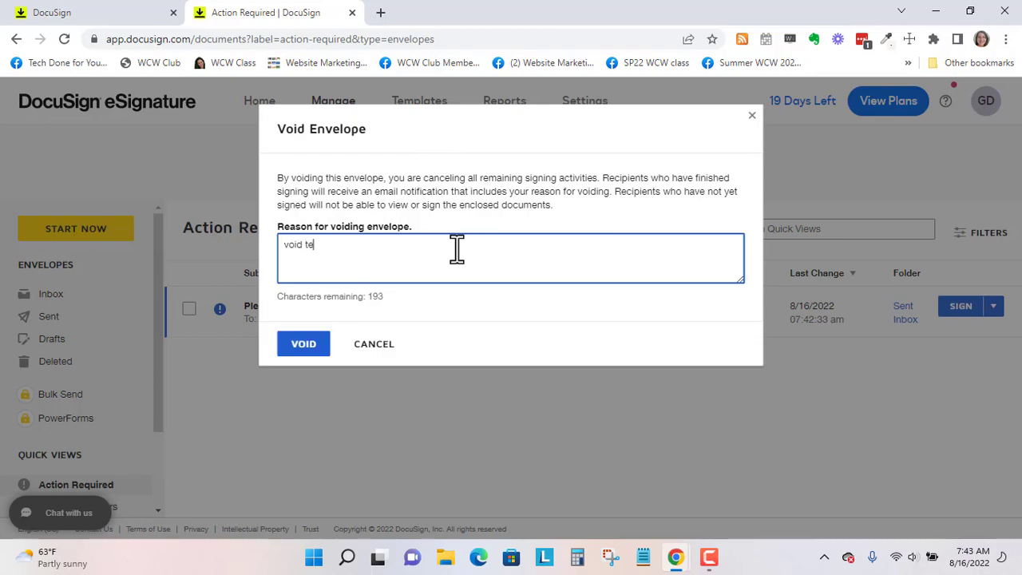
type("st")
left_click(307, 345)
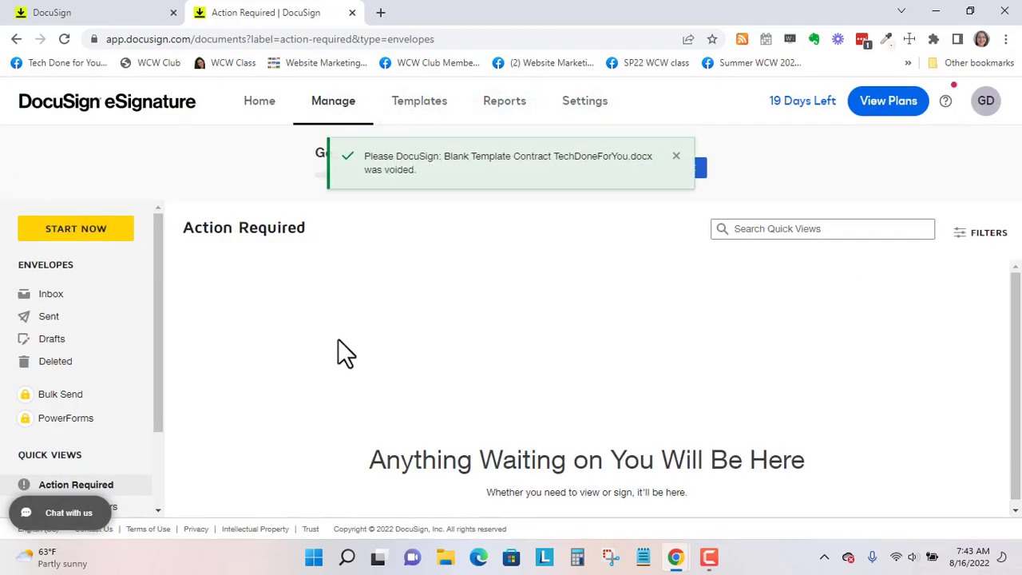
- Go back to the Home dashboard
left_click(254, 104)
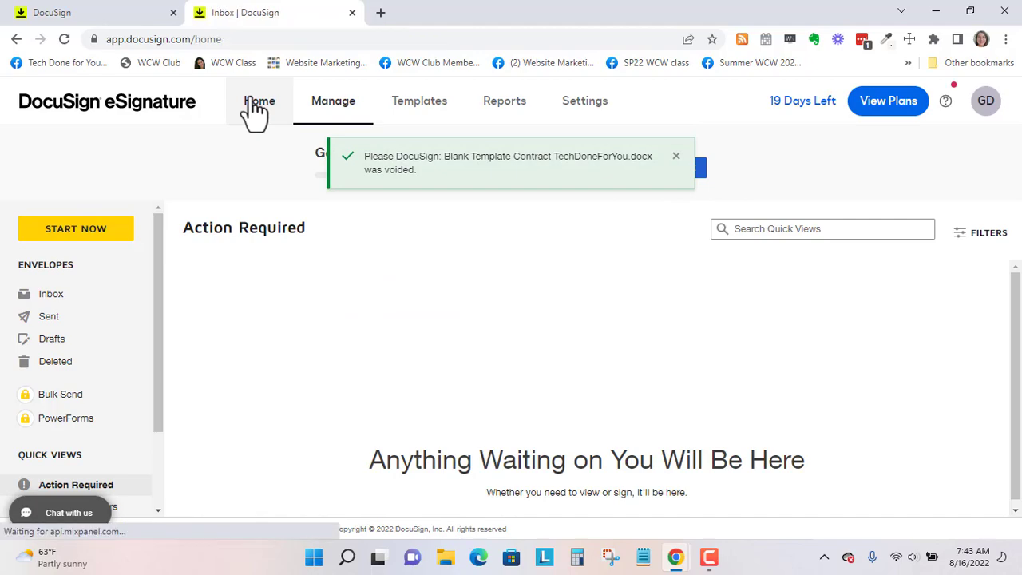